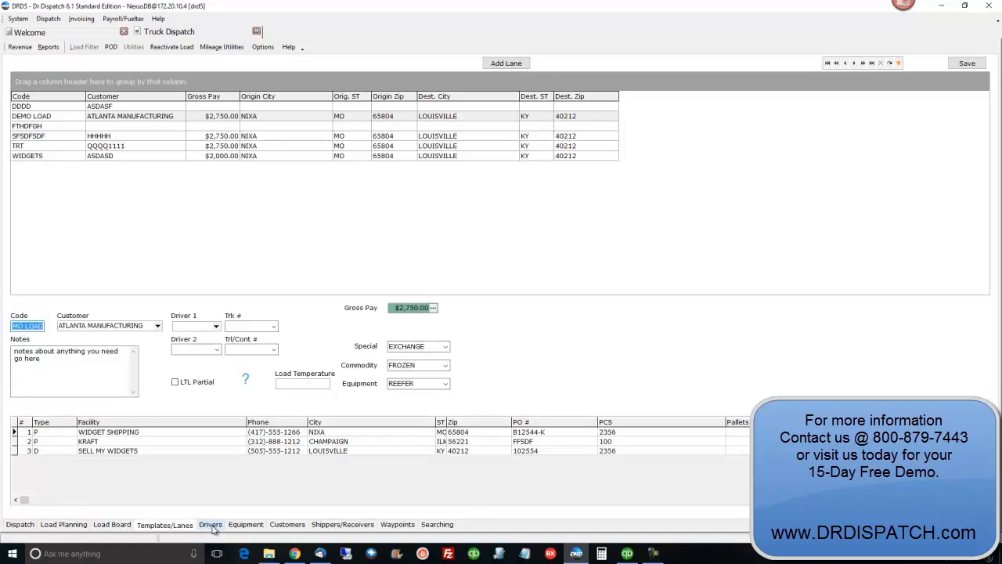
# Review the driver records, the truck and trailer equipment lists, the customer list, and the shippers and receivers.
pyautogui.click(209, 525)
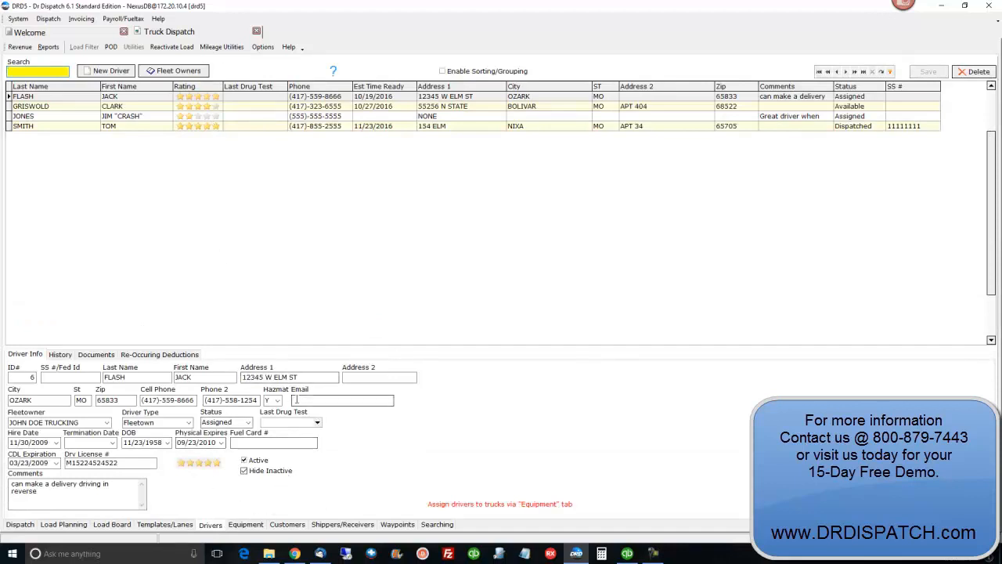
pyautogui.click(72, 106)
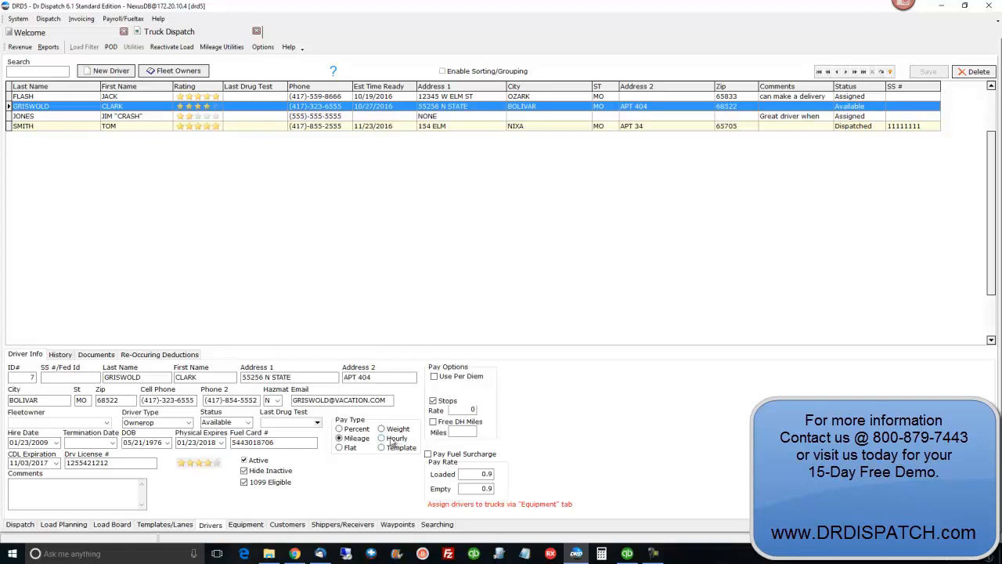
pyautogui.click(246, 525)
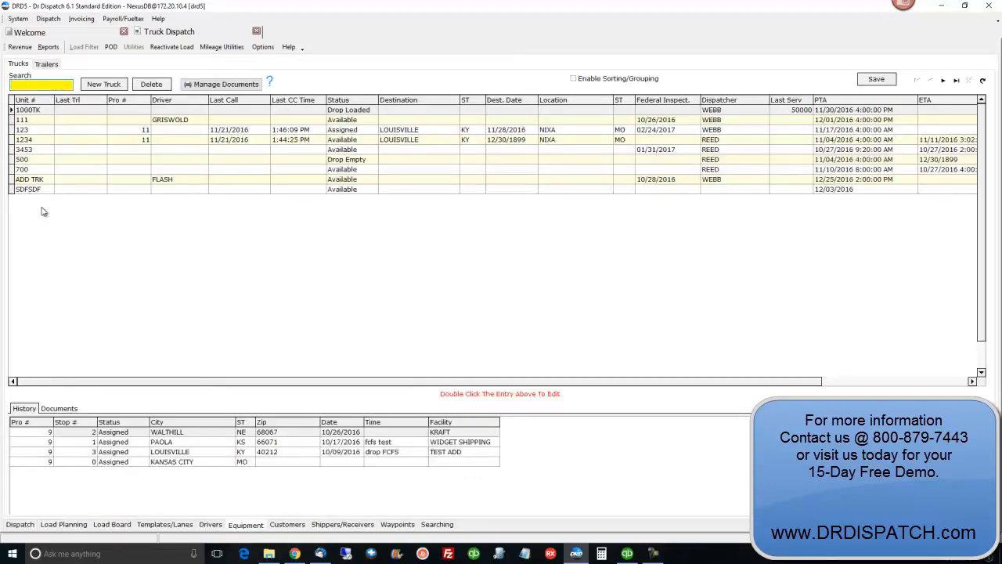
pyautogui.click(47, 64)
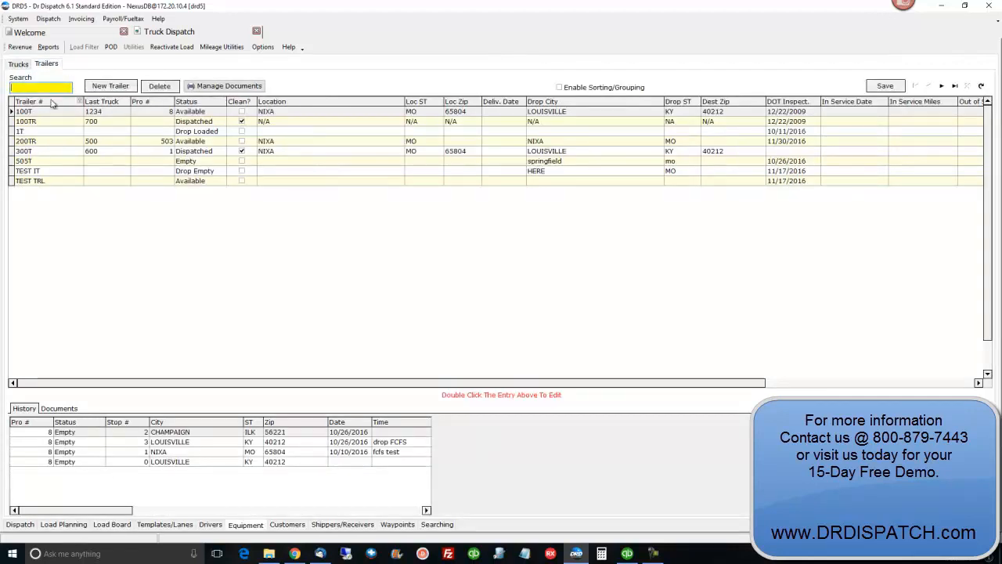
pyautogui.click(296, 530)
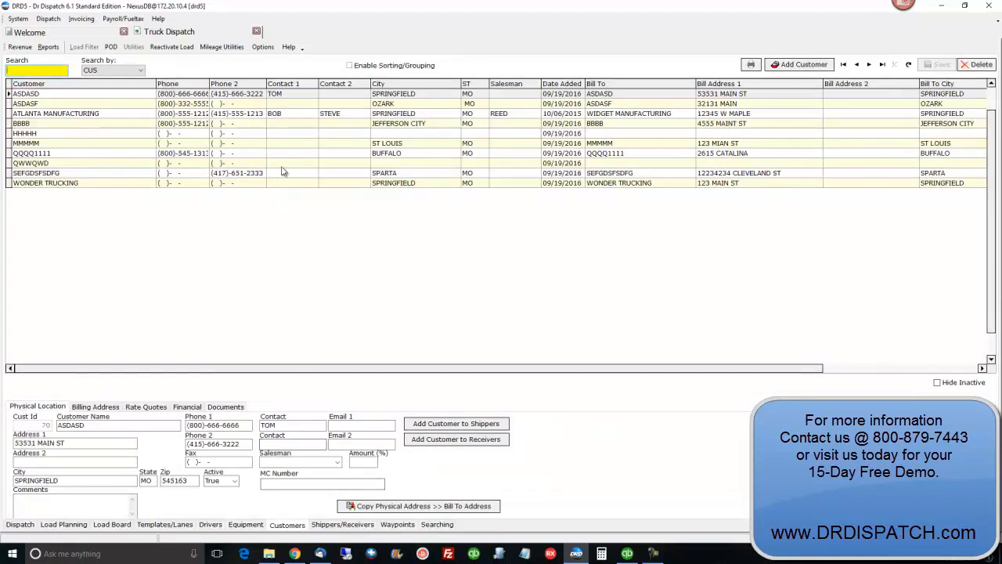
pyautogui.click(342, 526)
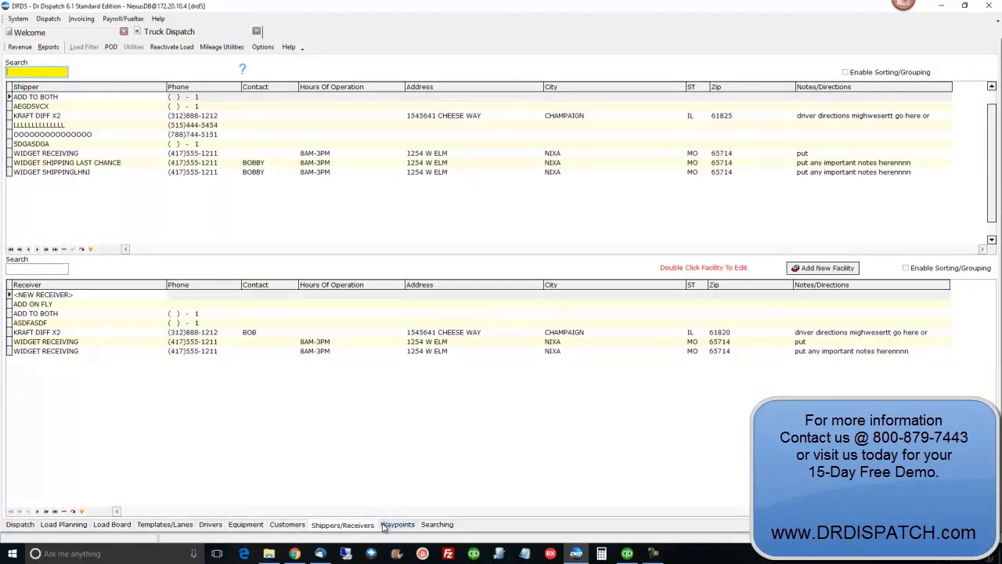
# Search all loads with origin state MO and destination state KY.
pyautogui.click(432, 526)
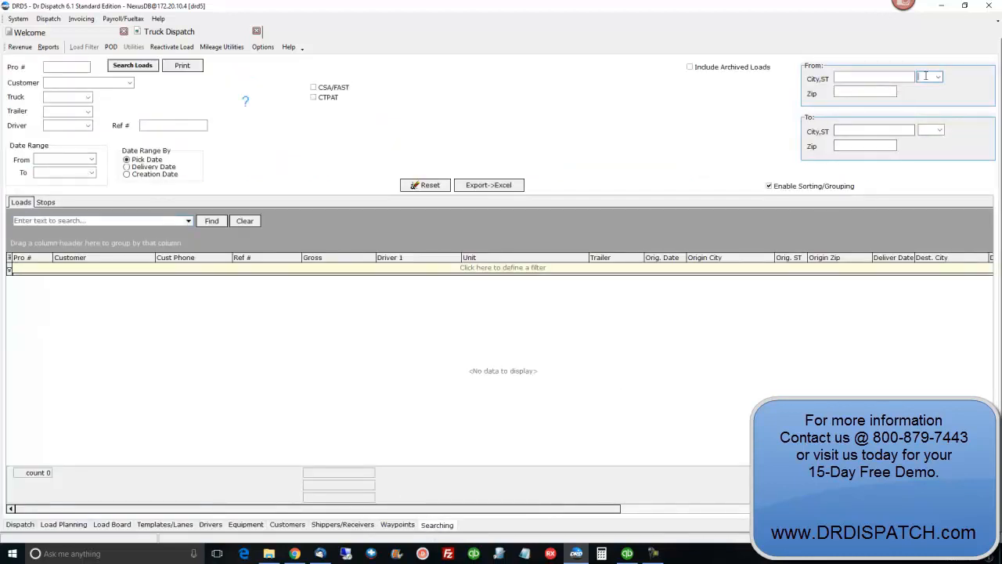
pyautogui.write('KY')
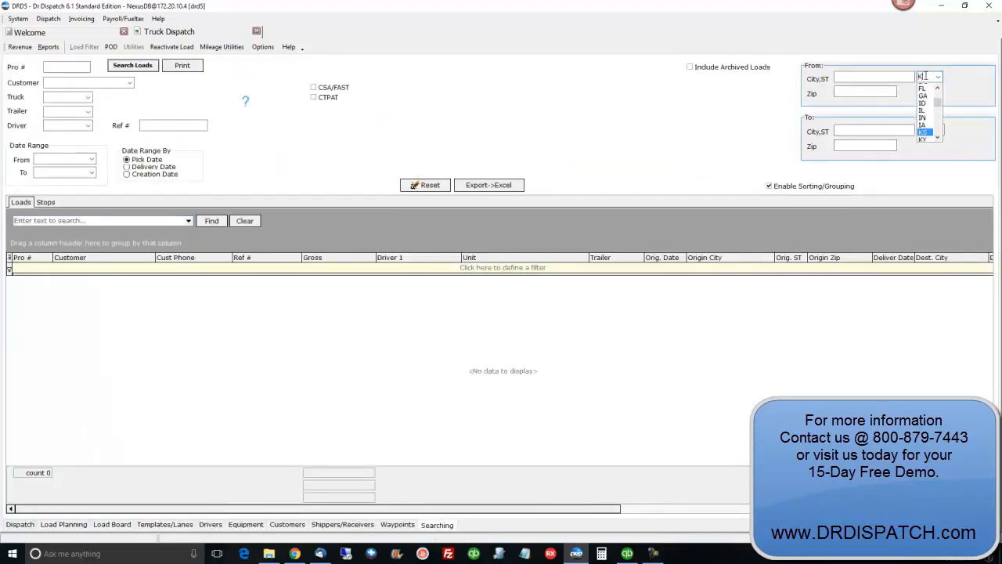
pyautogui.click(925, 138)
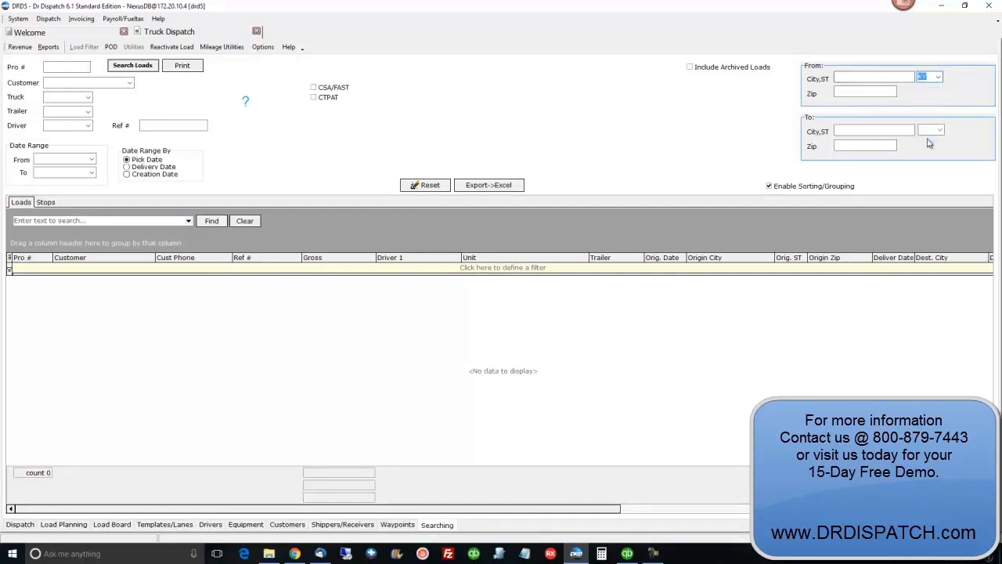
pyautogui.write('MO')
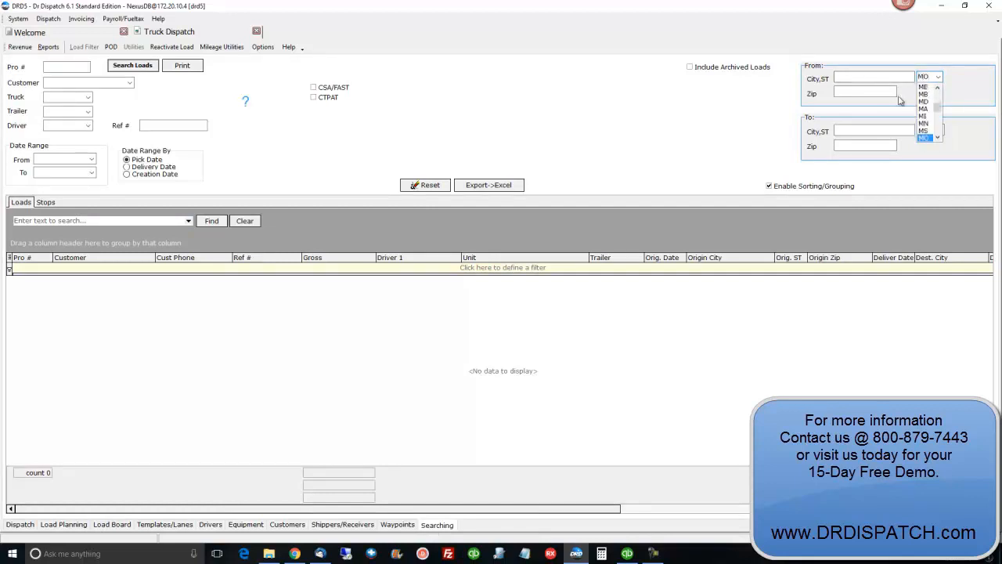
pyautogui.click(995, 146)
pyautogui.click(925, 130)
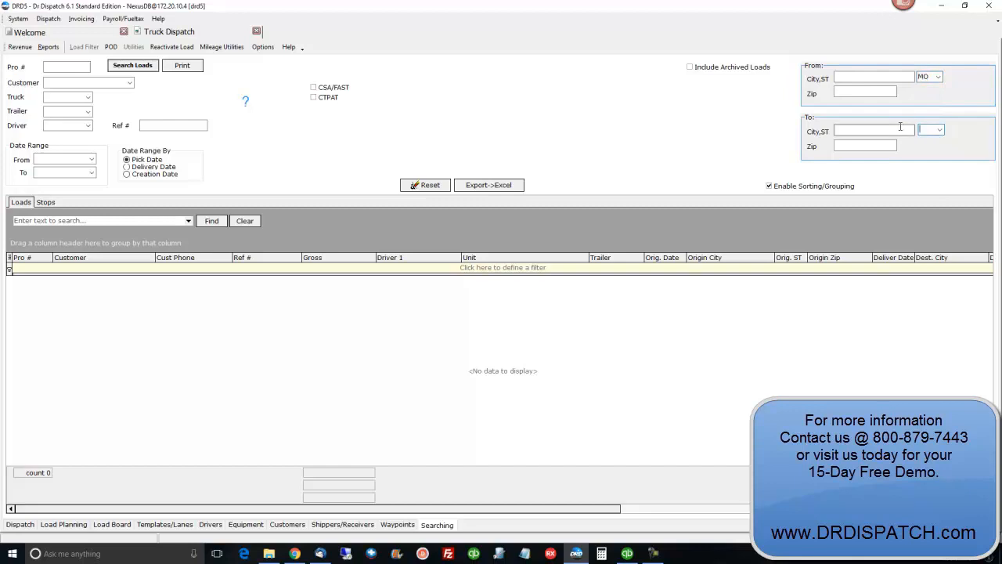
pyautogui.write('KY')
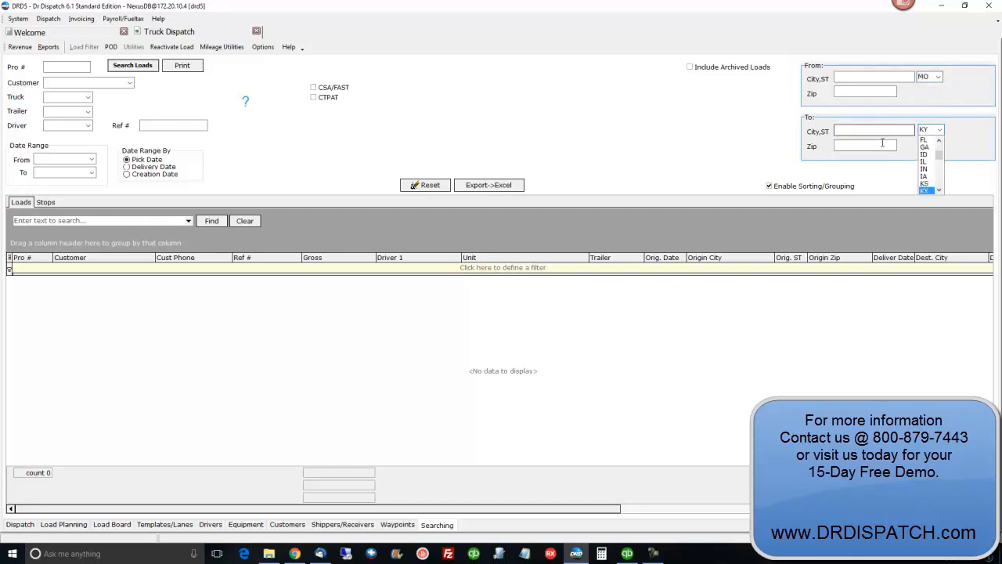
pyautogui.click(895, 157)
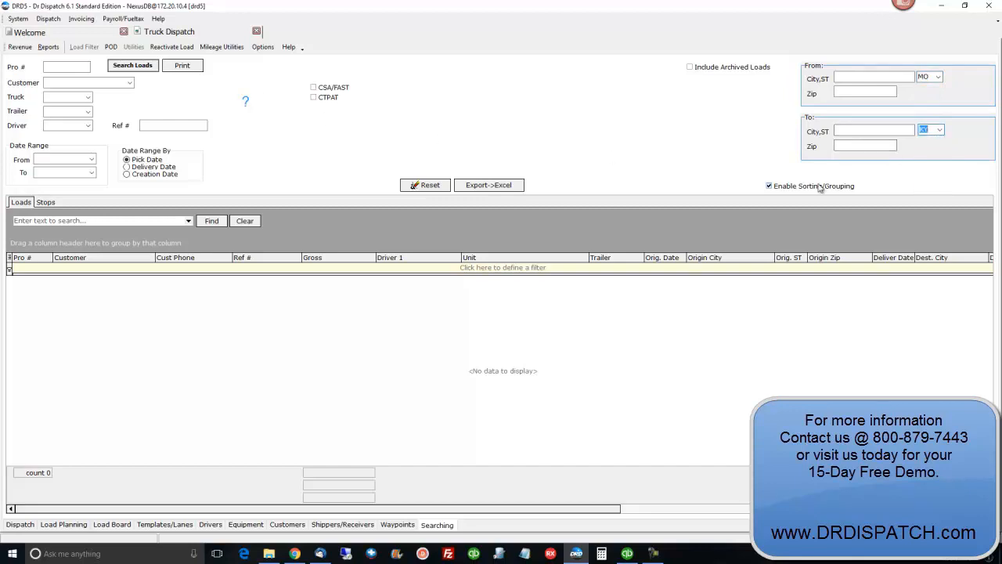
pyautogui.click(132, 66)
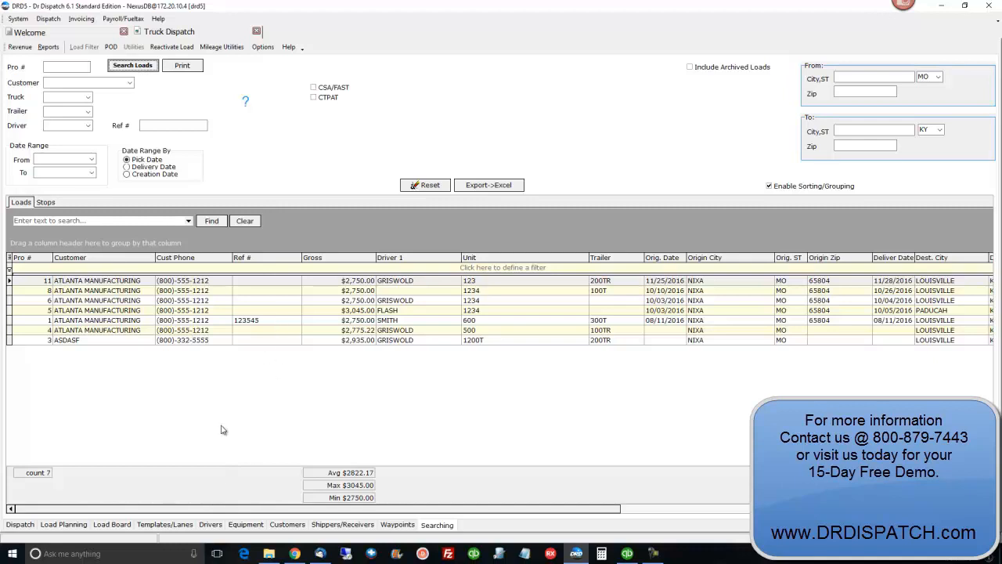
# Create a new dispatch load from the DEMO LOAD template.
pyautogui.click(29, 525)
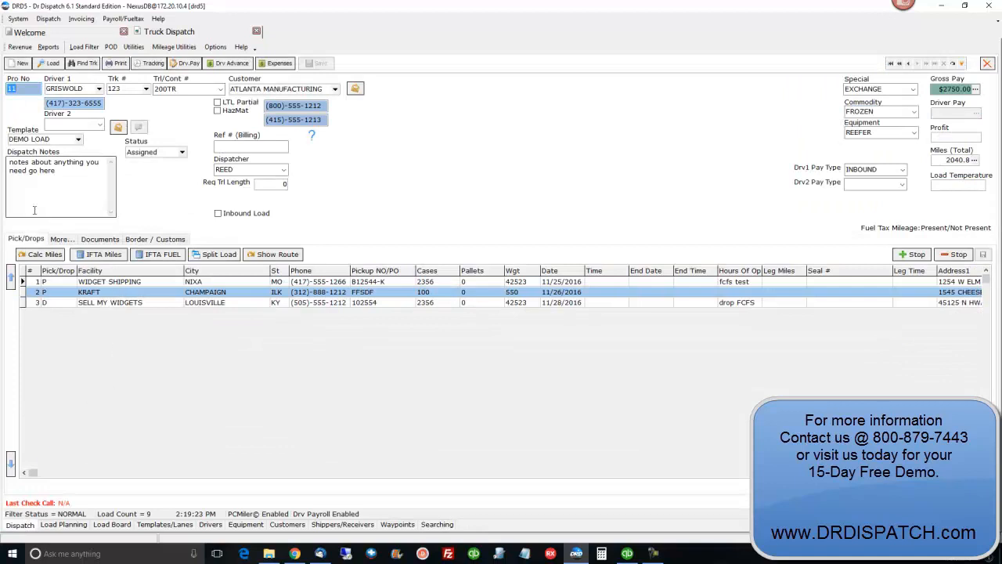
pyautogui.click(20, 64)
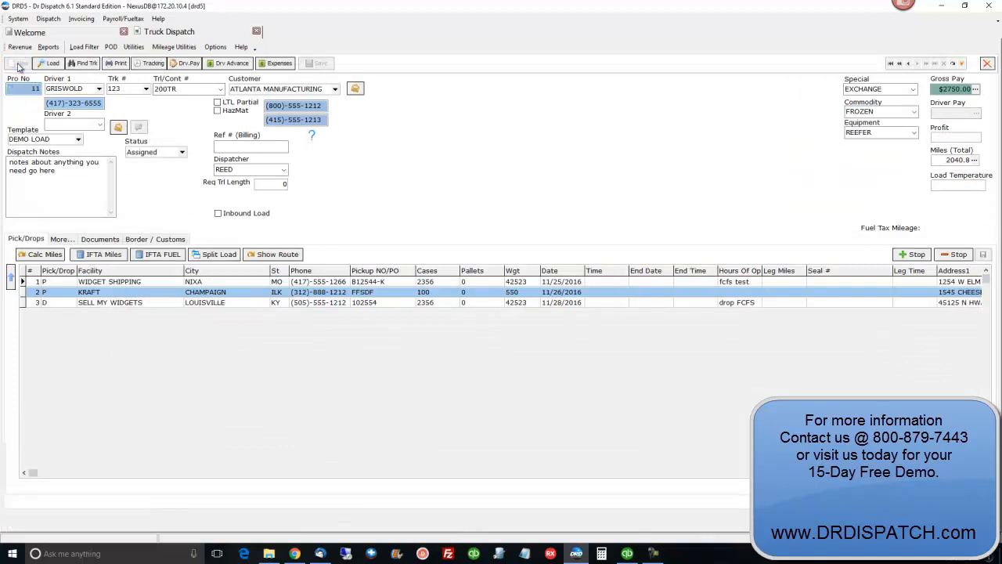
pyautogui.click(78, 139)
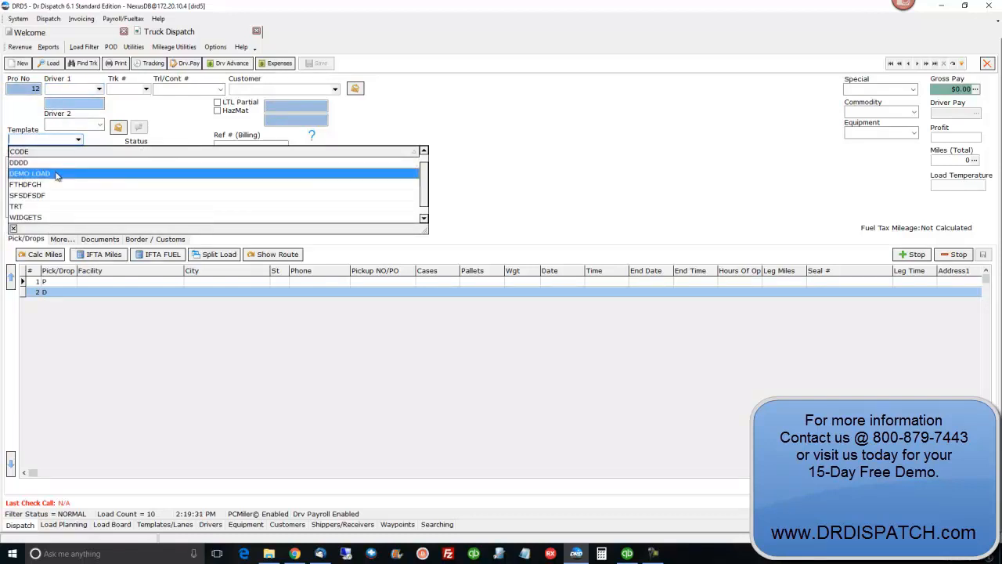
pyautogui.click(56, 174)
pyautogui.click(527, 294)
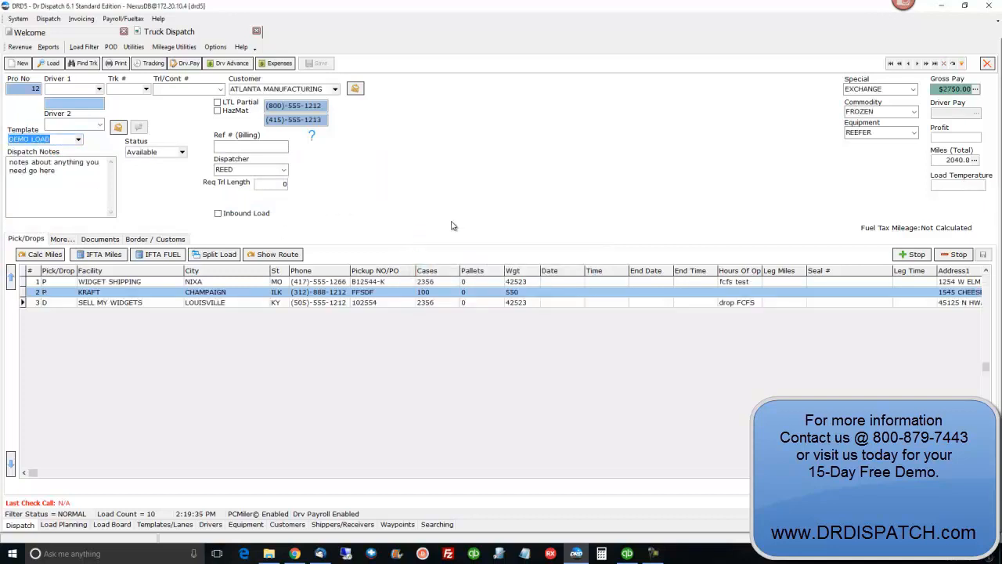
# Make 2 copies of the current load without copying the DH stop and DH miles.
pyautogui.click(133, 46)
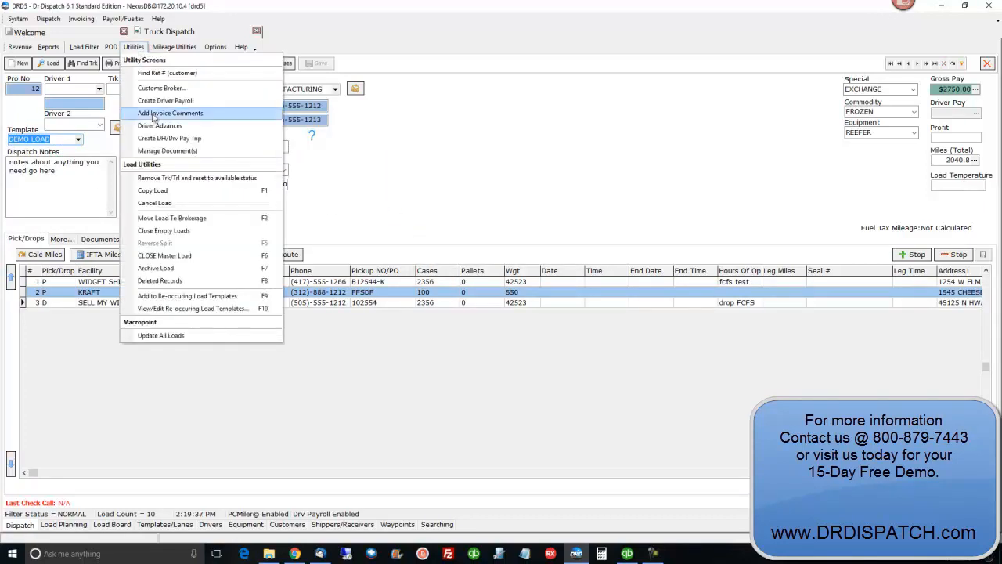
pyautogui.click(165, 191)
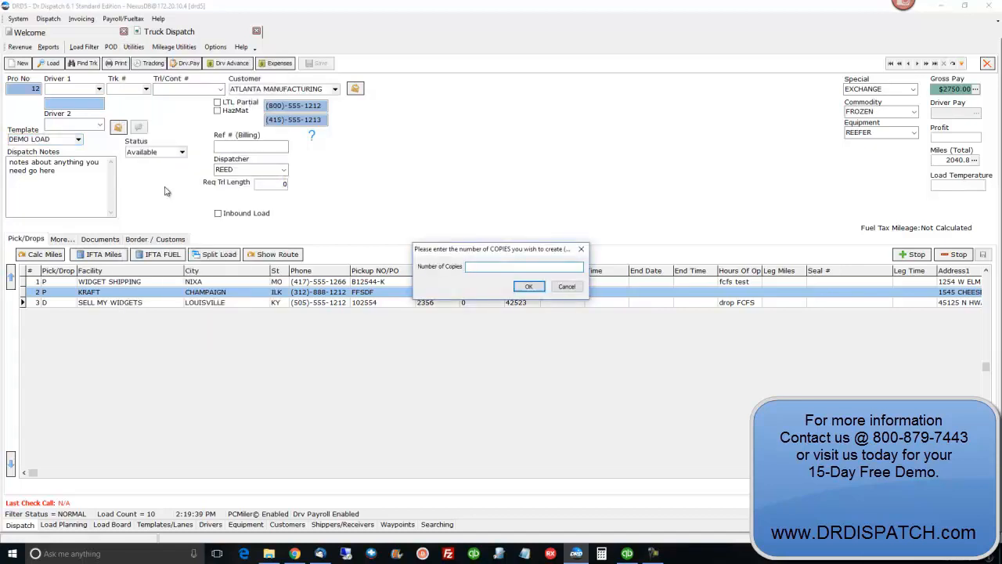
pyautogui.click(527, 286)
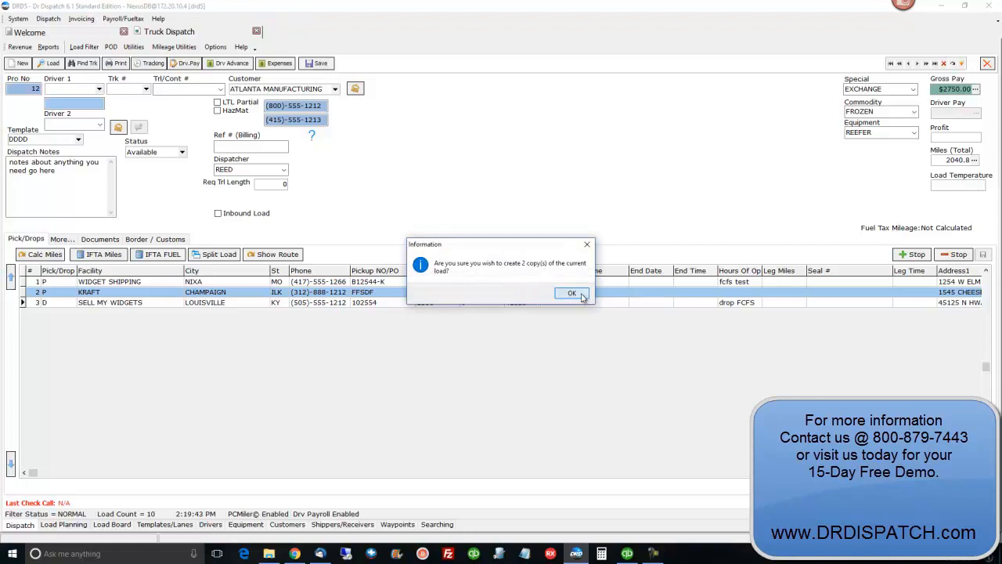
pyautogui.click(572, 294)
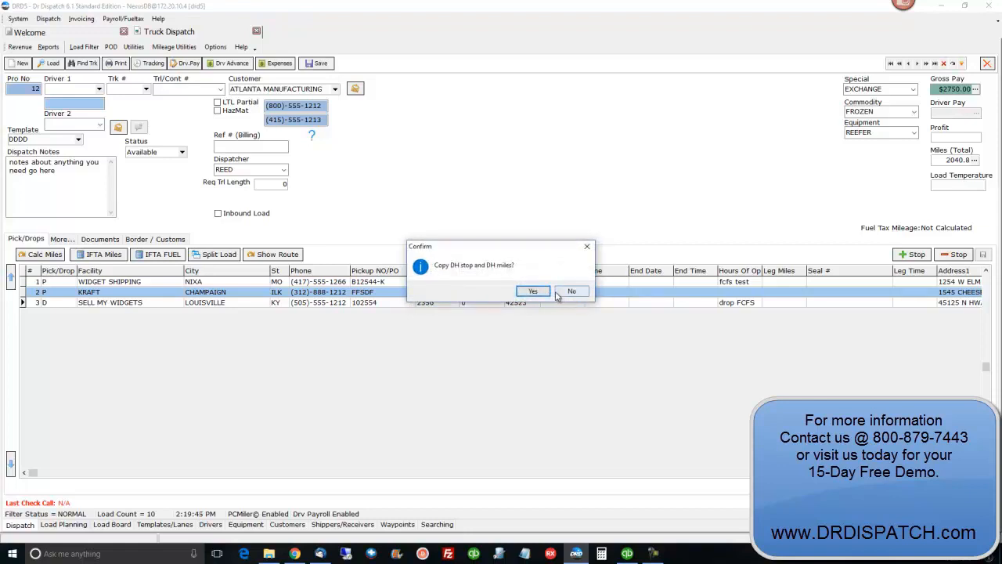
pyautogui.click(566, 294)
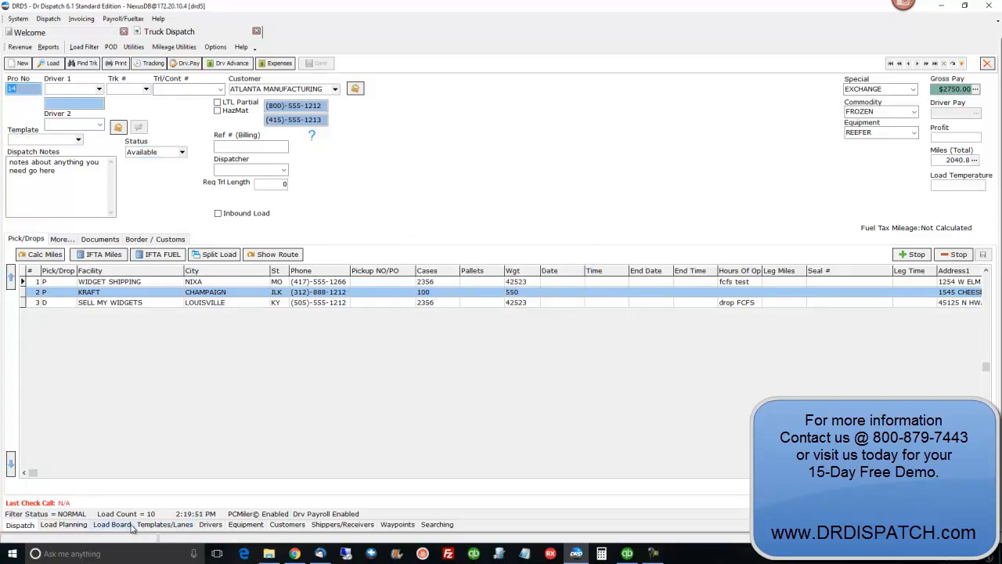
# Refresh the load board and open the middle one of the available loads from NIXA, MO to LOUISVILLE, KY.
pyautogui.click(127, 524)
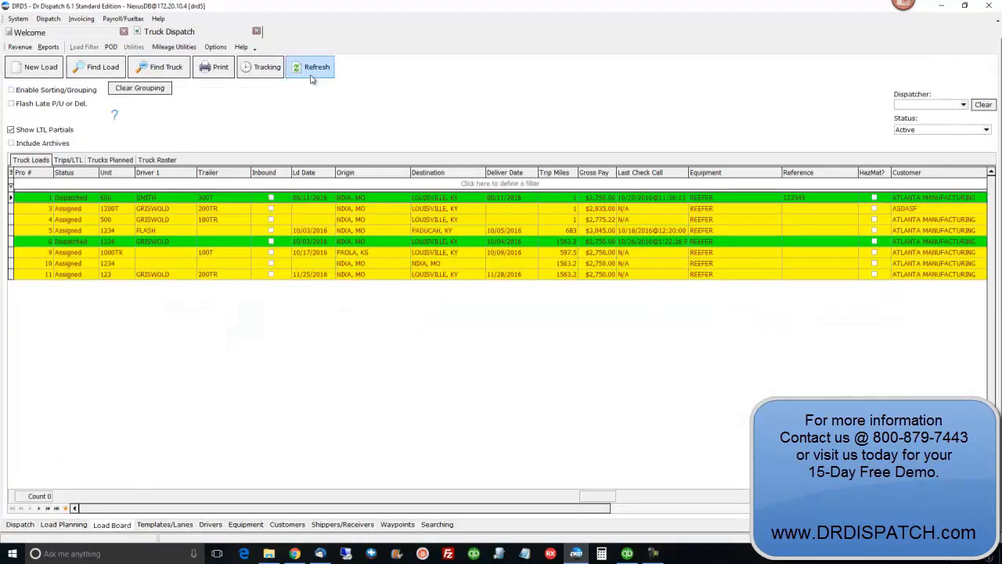
pyautogui.click(312, 72)
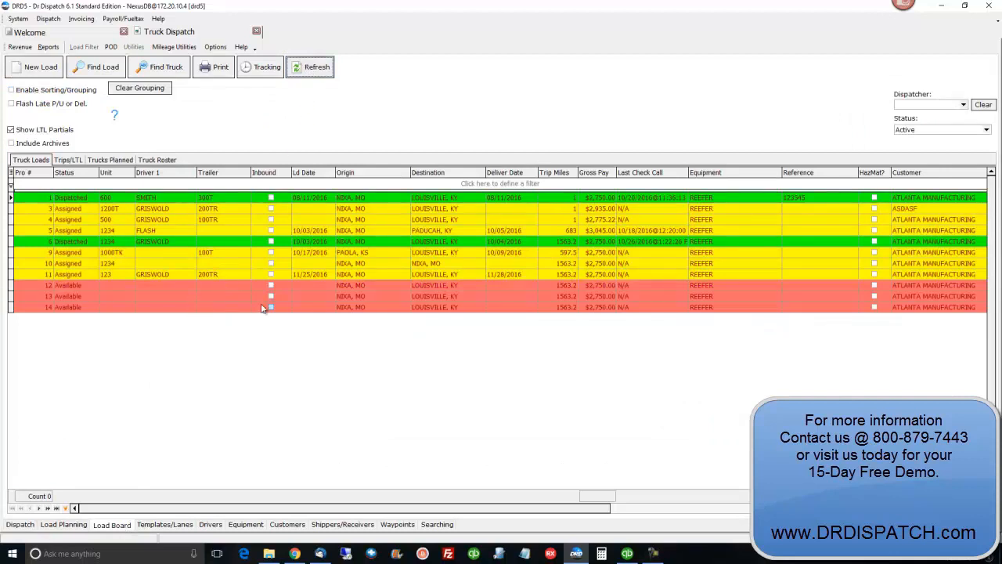
pyautogui.doubleClick(350, 298)
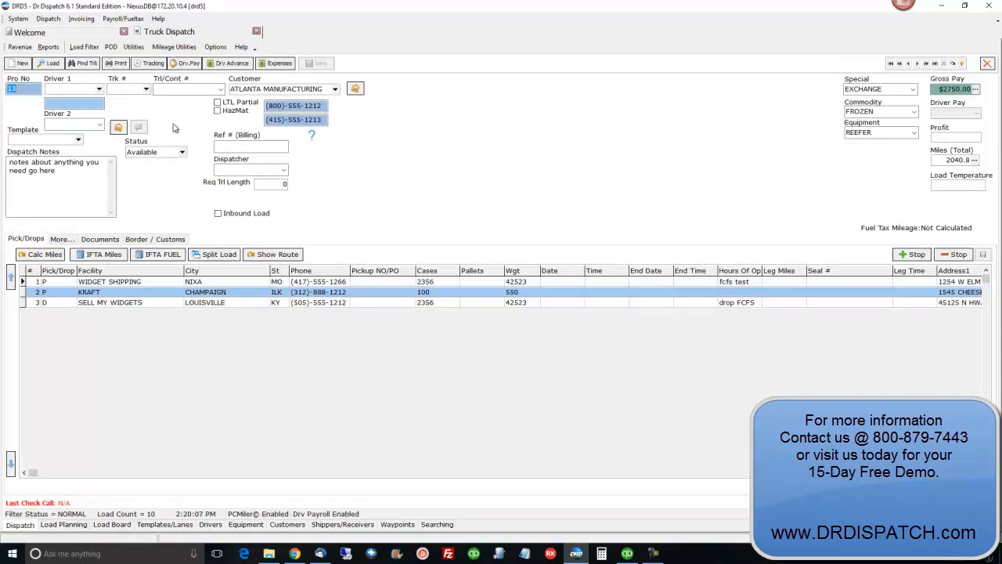
# Assign truck 123 to the load with deadhead origin LOUISVILLE, KY 40212, and close the MacroPoint trip form without sending it.
pyautogui.click(146, 88)
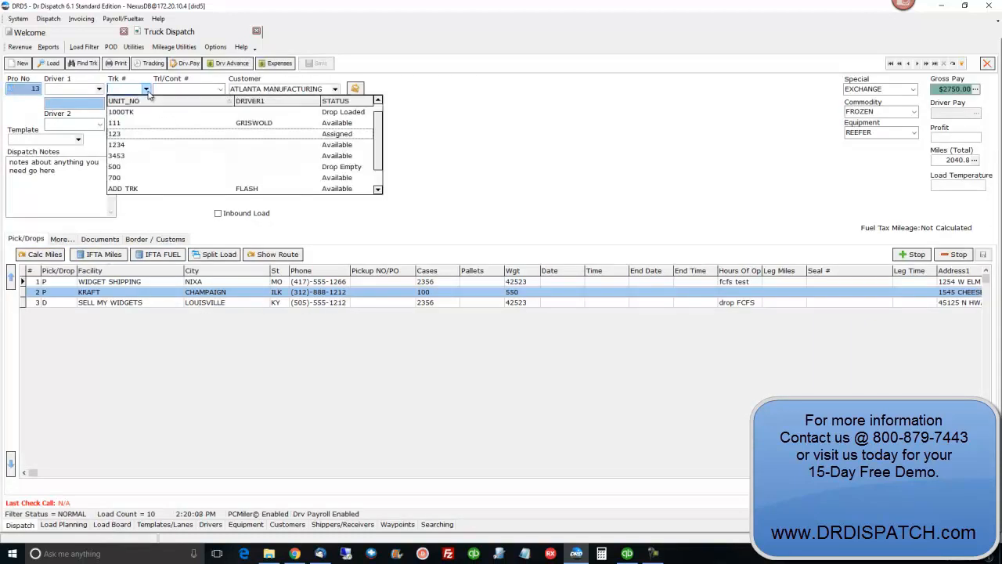
pyautogui.click(134, 137)
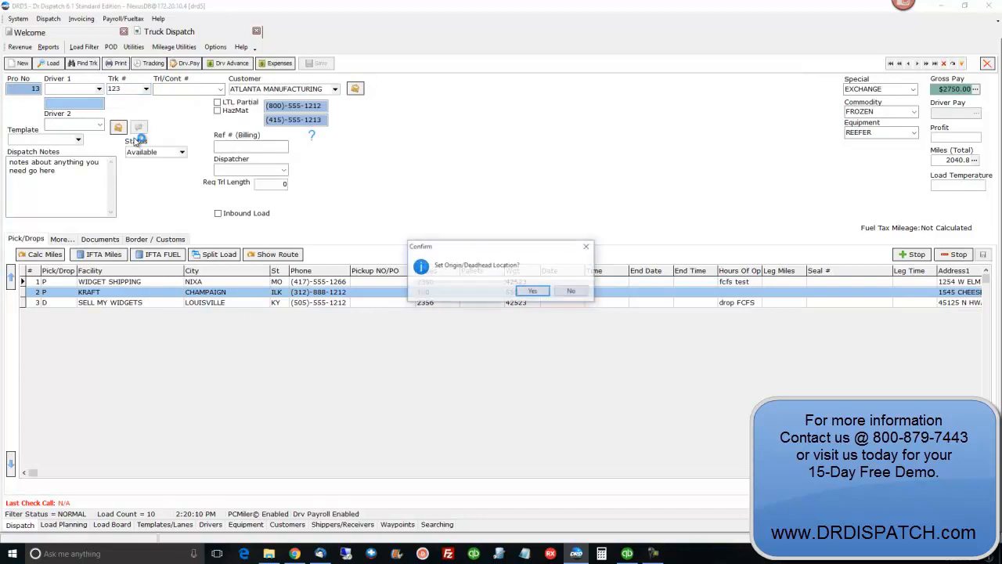
pyautogui.click(533, 292)
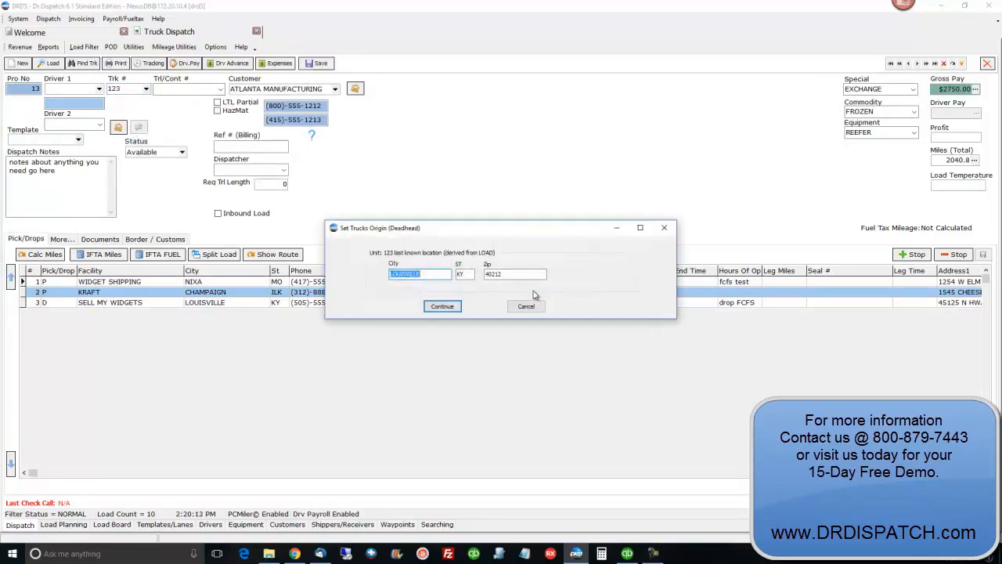
pyautogui.click(443, 306)
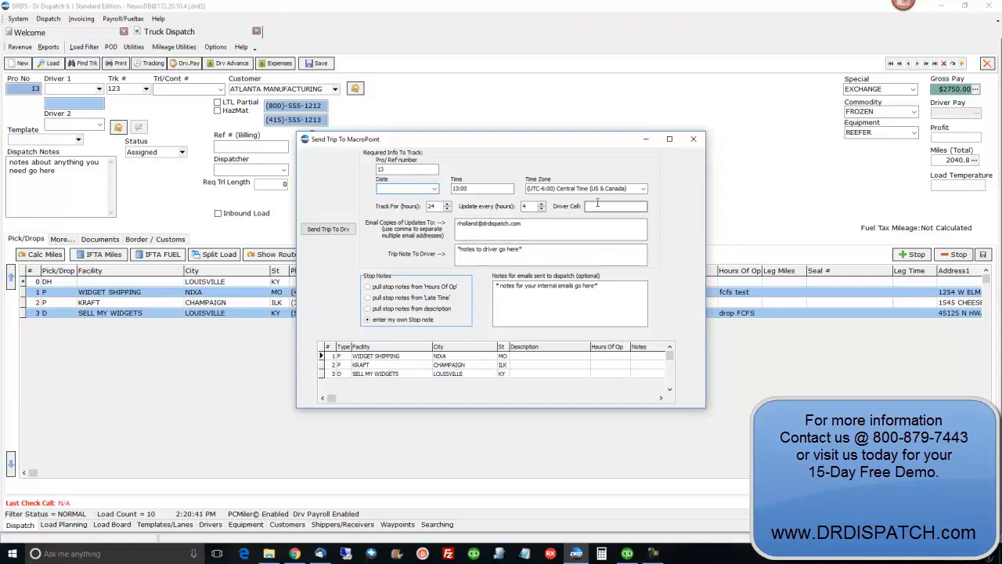
pyautogui.click(692, 140)
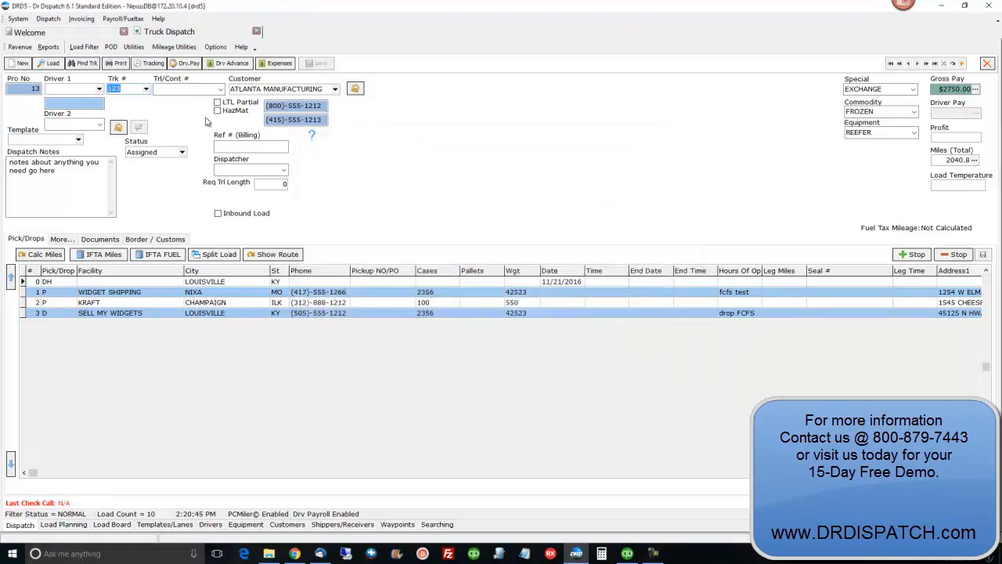
# Assign trailer 200TR to the load and acknowledge the equipment inspection notice.
pyautogui.click(221, 90)
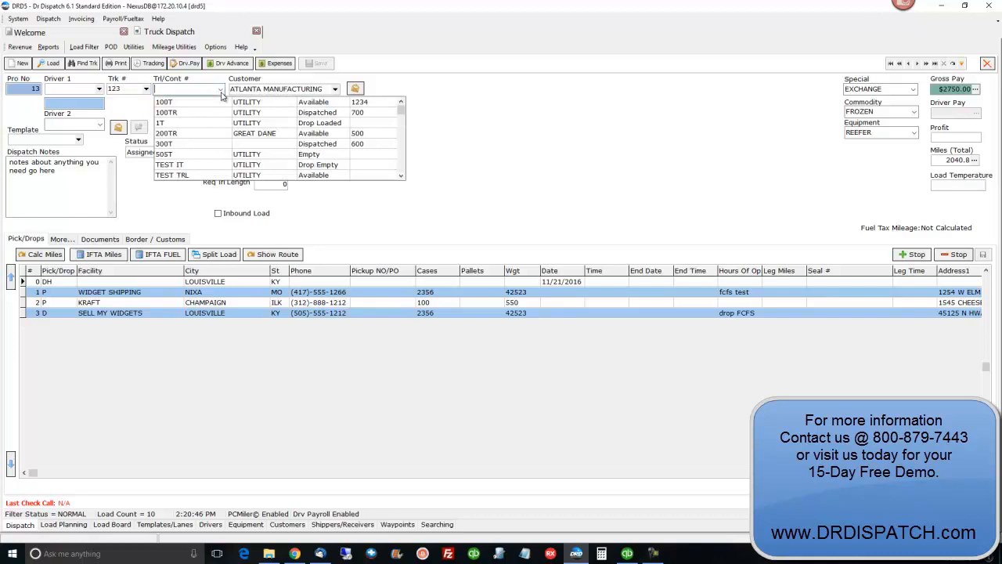
pyautogui.click(216, 138)
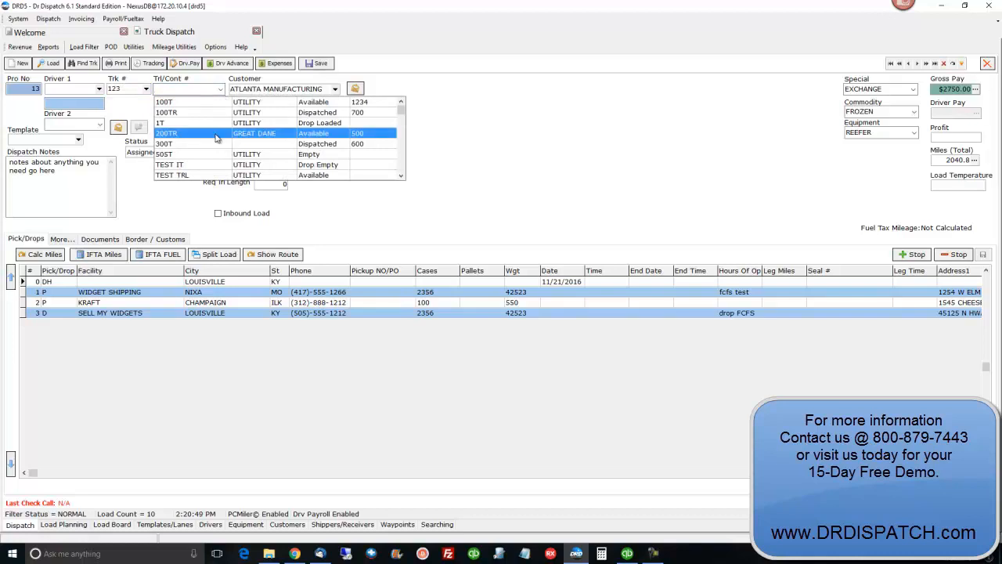
pyautogui.click(217, 138)
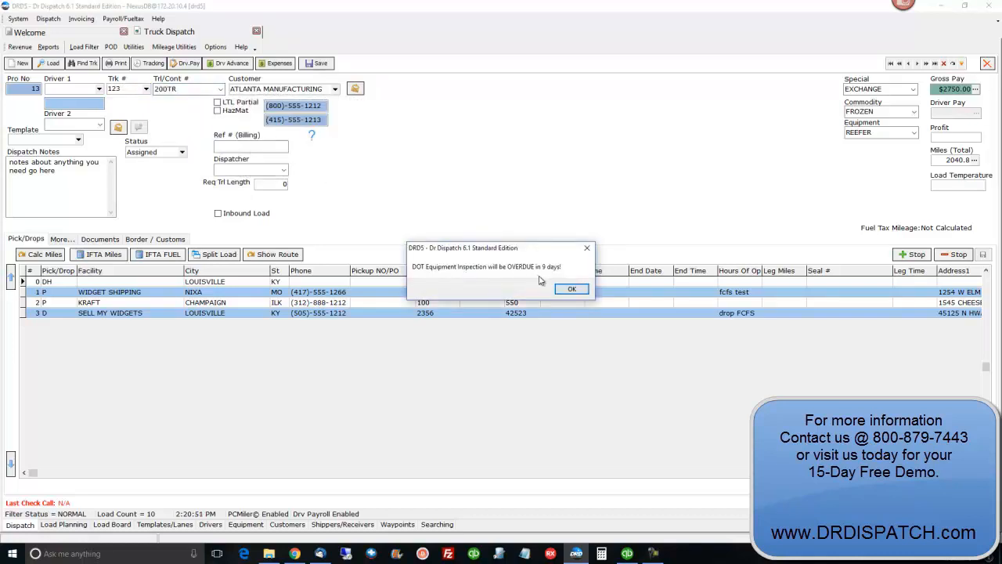
pyautogui.click(567, 288)
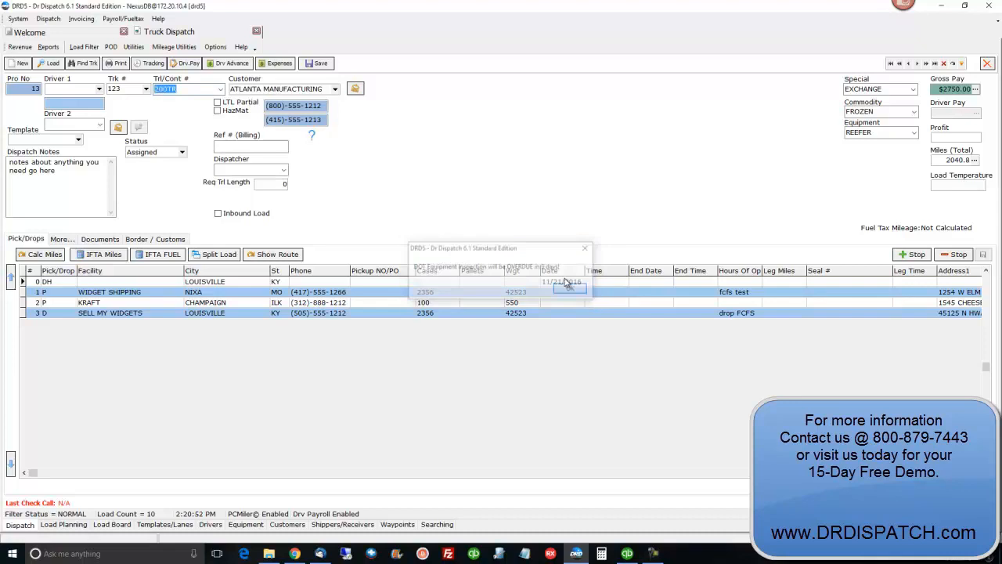
# Assign the second listed driver as Driver 1 on the load and refresh the load board.
pyautogui.click(99, 90)
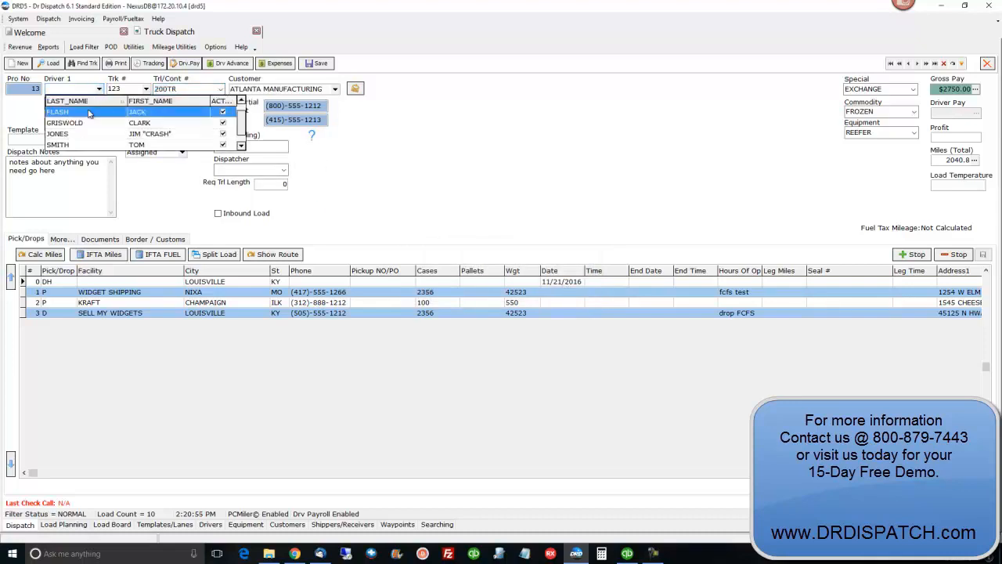
pyautogui.click(84, 127)
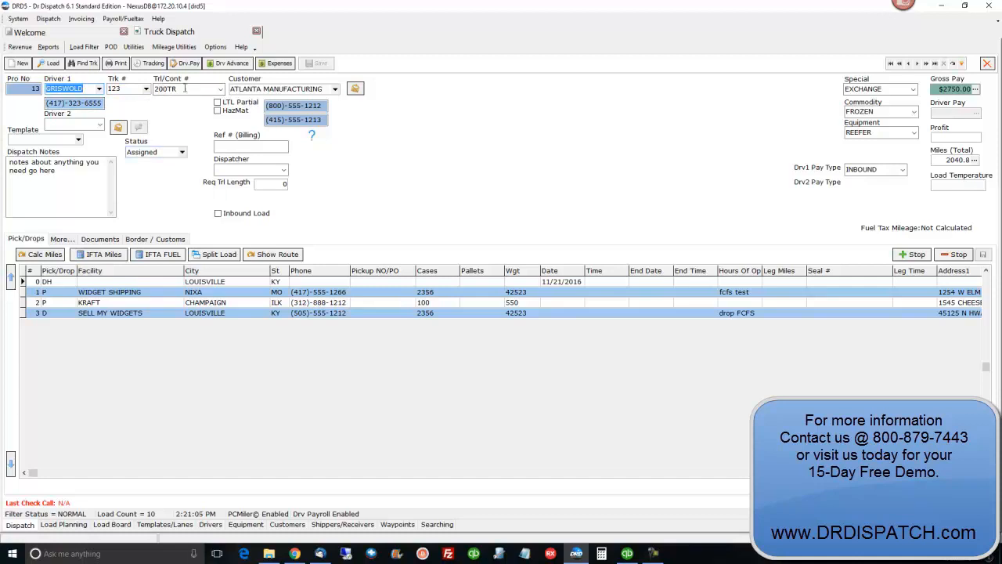
pyautogui.click(102, 524)
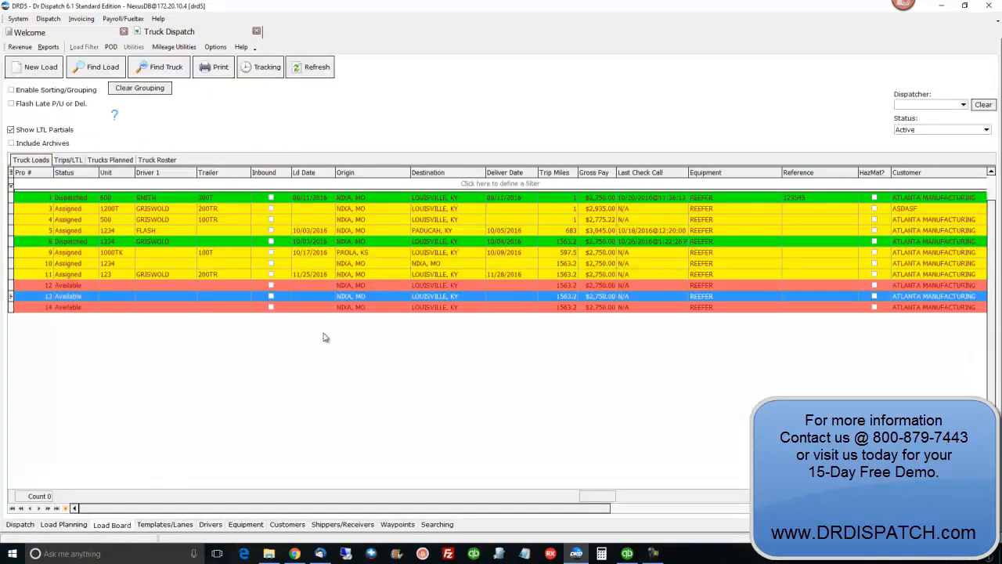
pyautogui.click(316, 67)
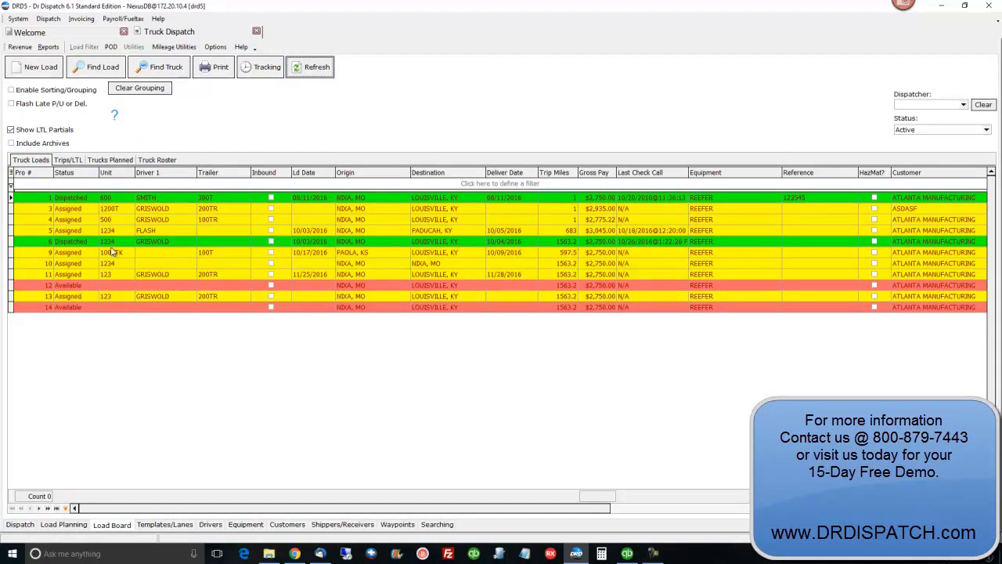
# Review the planned trucks and compare the two loads assigned to truck 123.
pyautogui.click(110, 159)
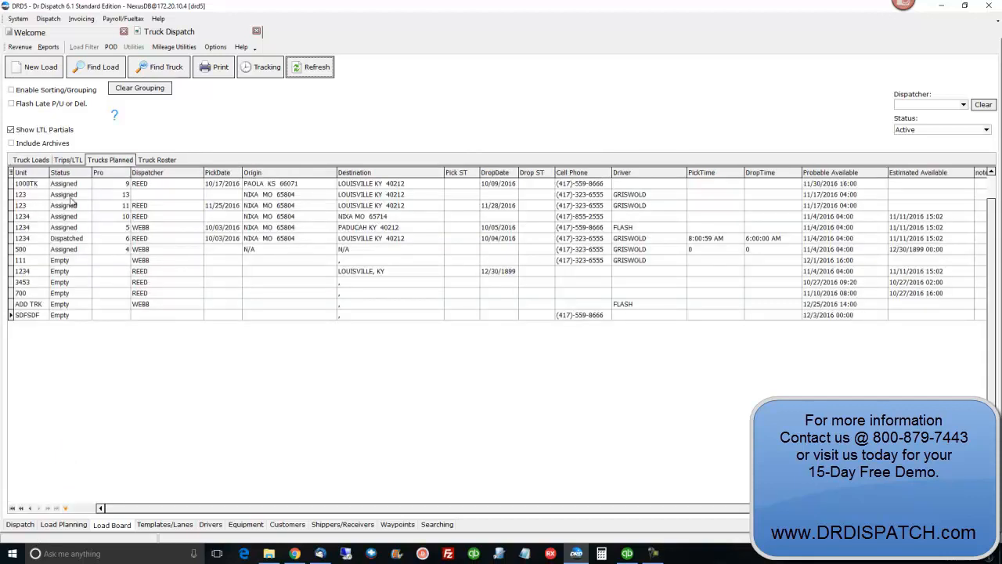
pyautogui.click(116, 197)
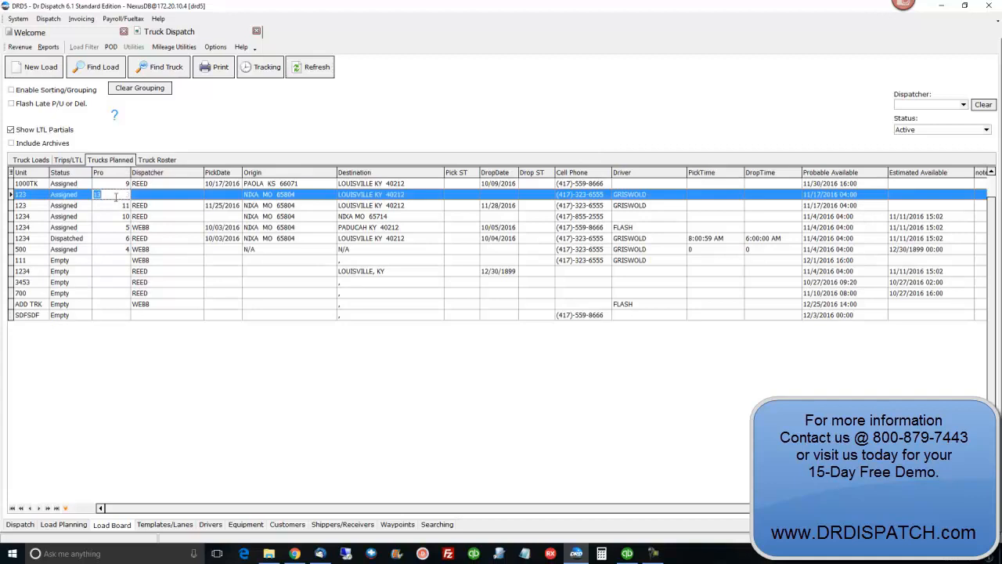
pyautogui.click(110, 206)
pyautogui.click(117, 195)
pyautogui.click(114, 207)
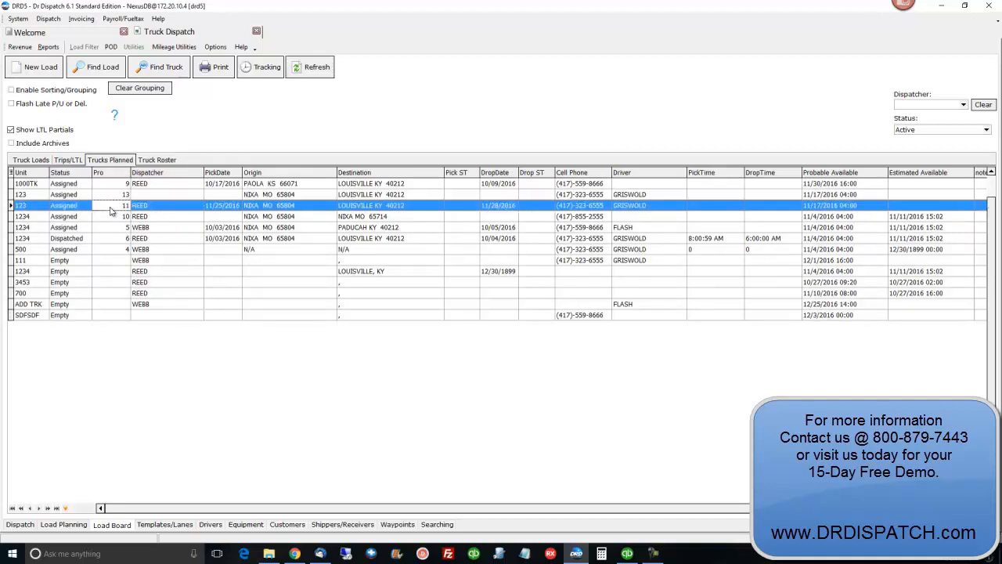
# Open MacroPoint tracking for the current dispatch load and set the tracking start date to 2016-11-25.
pyautogui.click(23, 528)
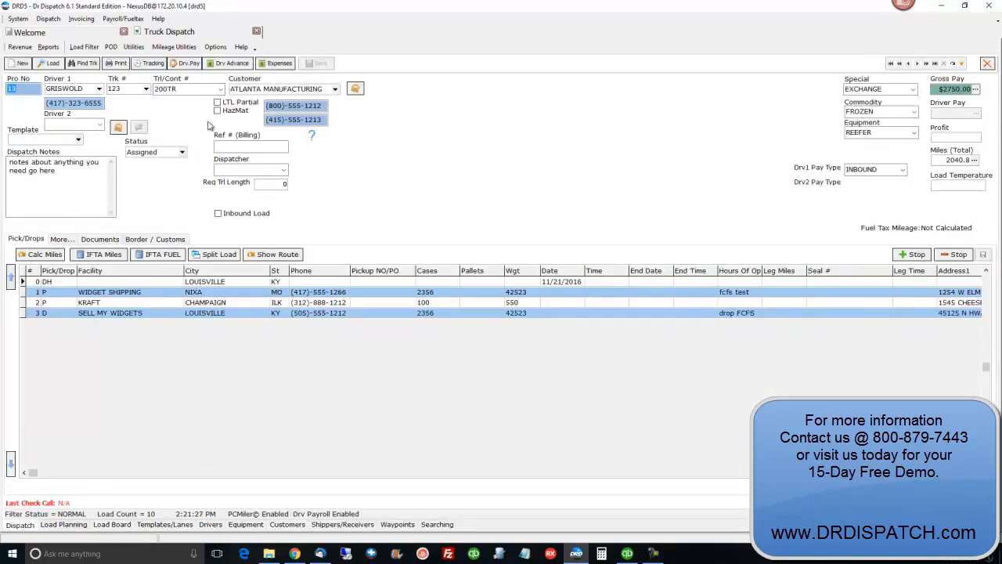
pyautogui.click(153, 64)
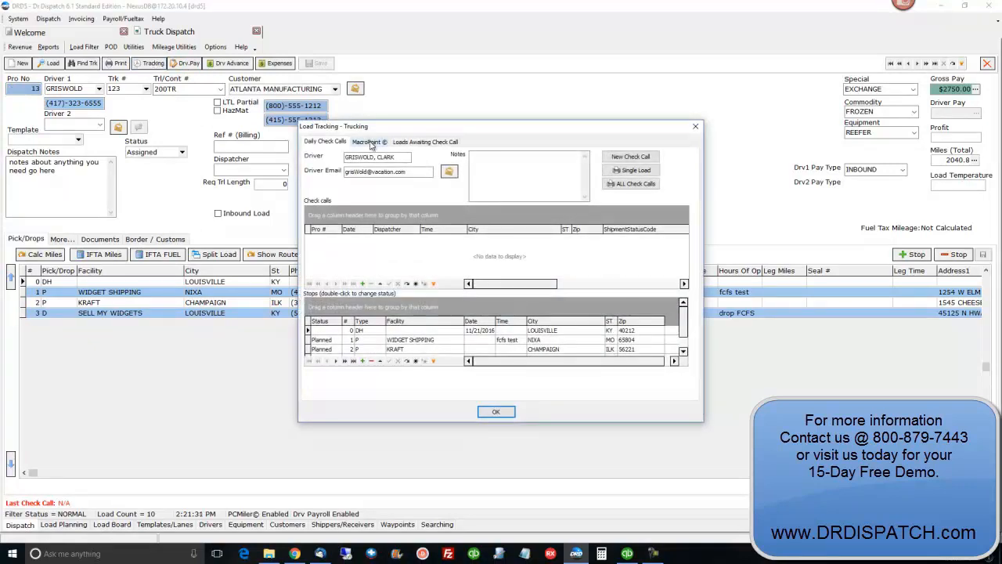
pyautogui.click(370, 143)
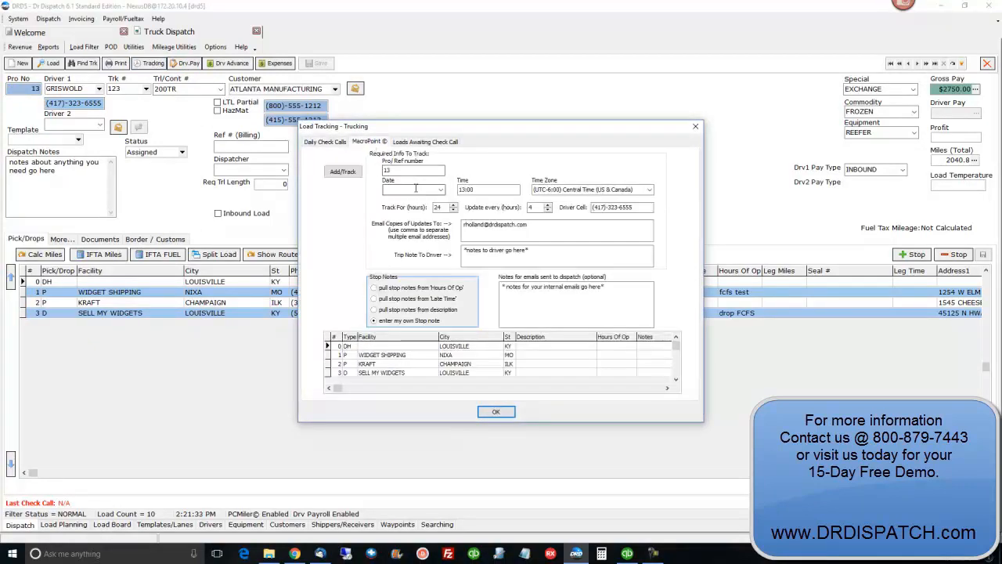
pyautogui.click(441, 190)
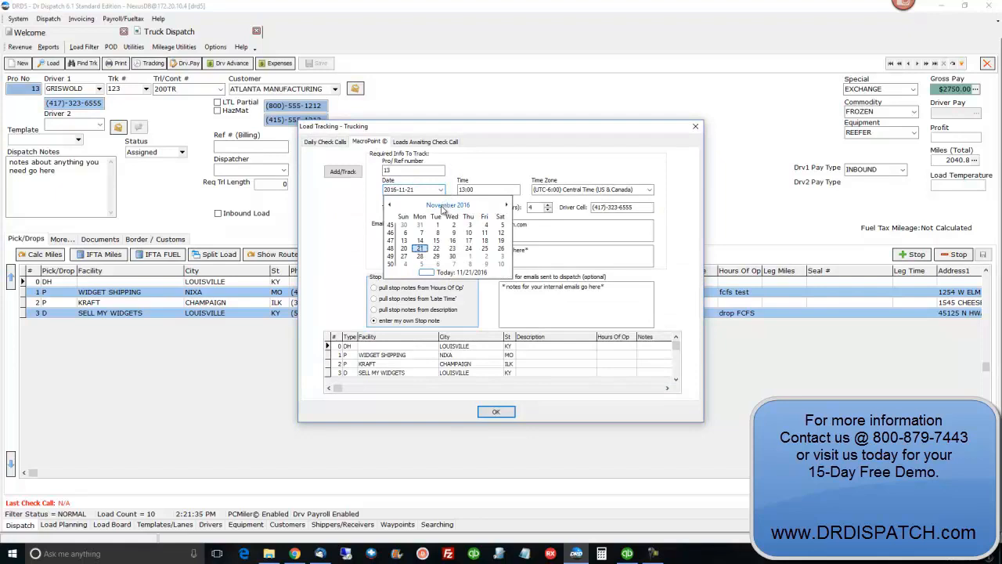
pyautogui.click(485, 249)
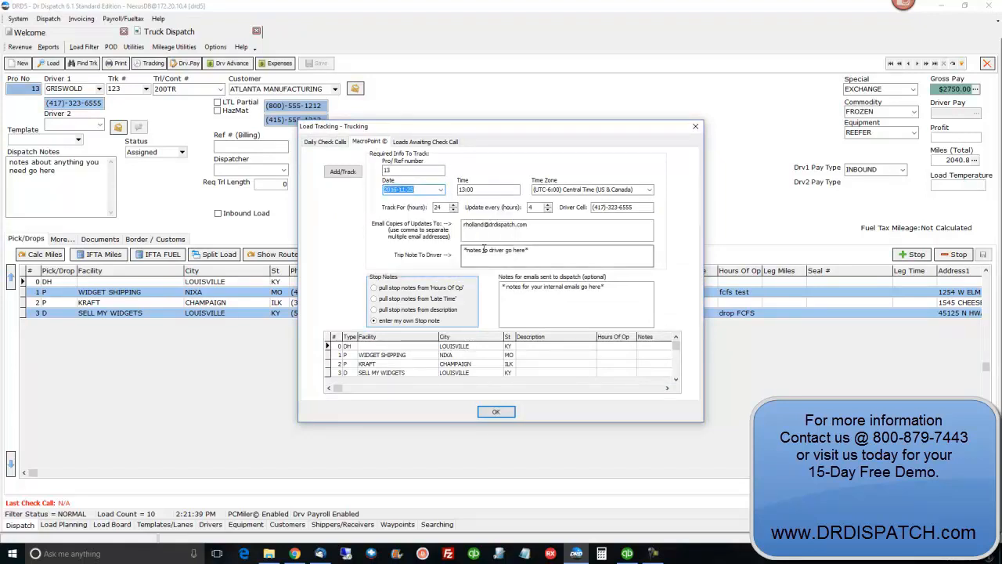
pyautogui.click(487, 189)
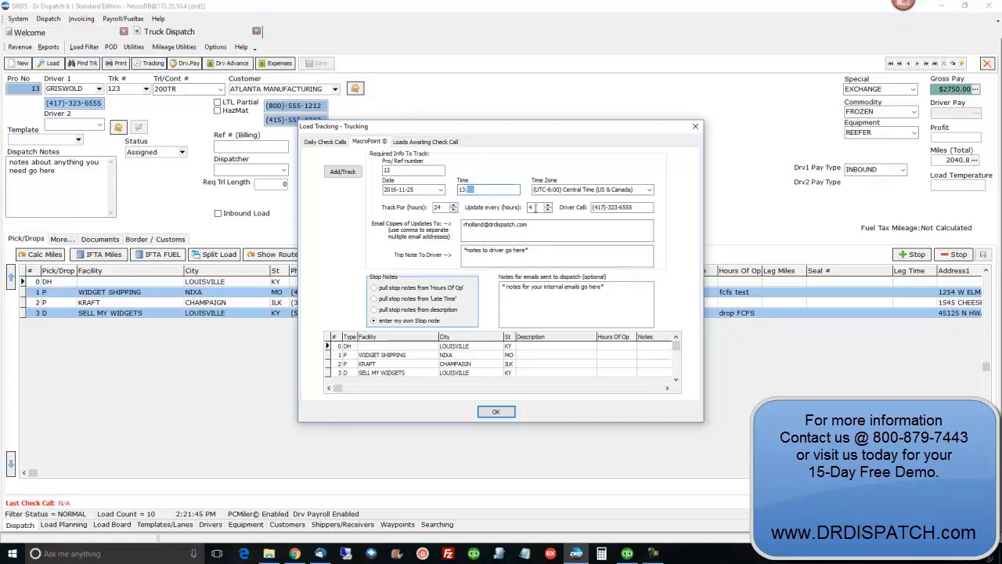
pyautogui.click(536, 206)
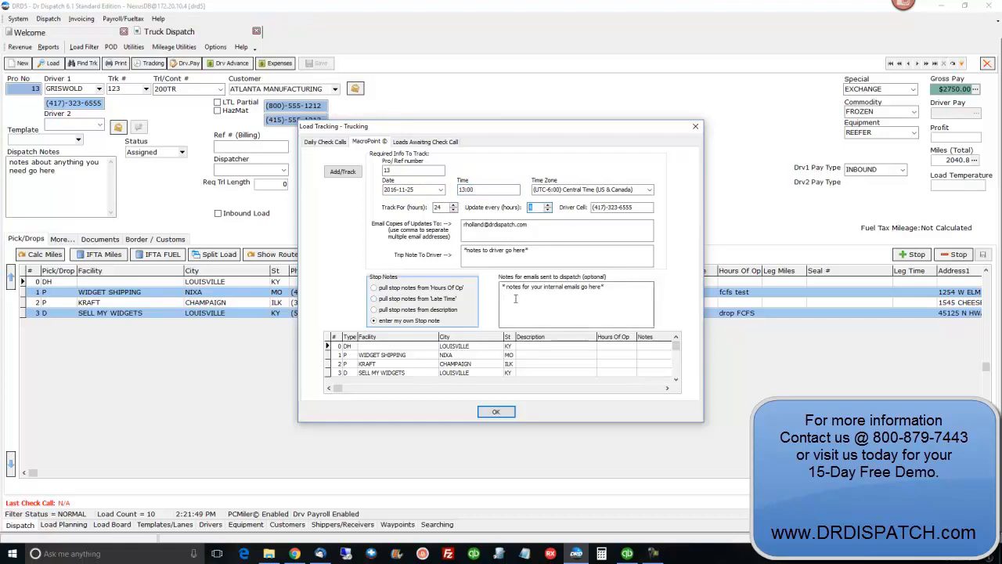
# Delete the LOUISVILLE DH stop from the MacroPoint stop list.
pyautogui.click(398, 348)
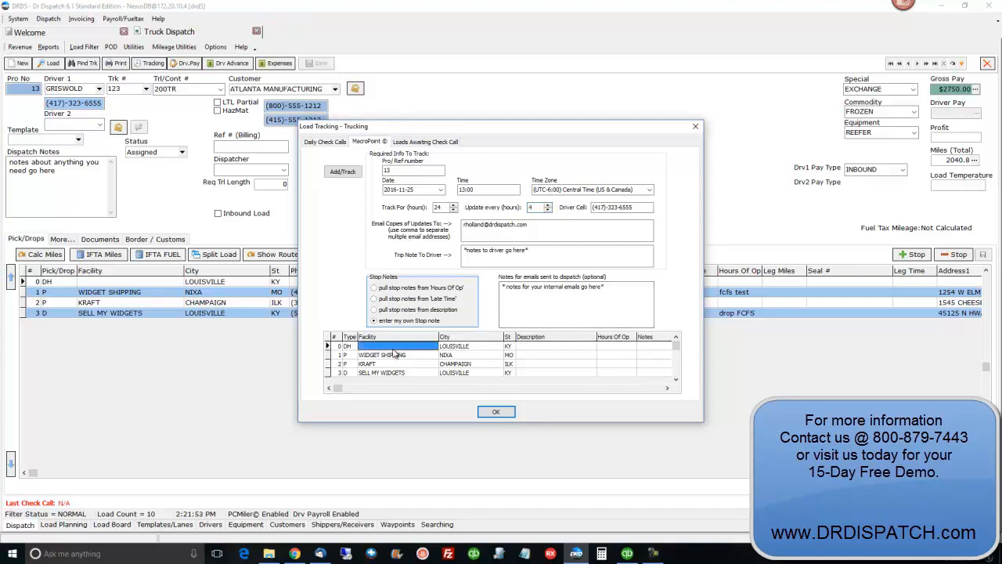
pyautogui.press('Delete')
pyautogui.press('Return')
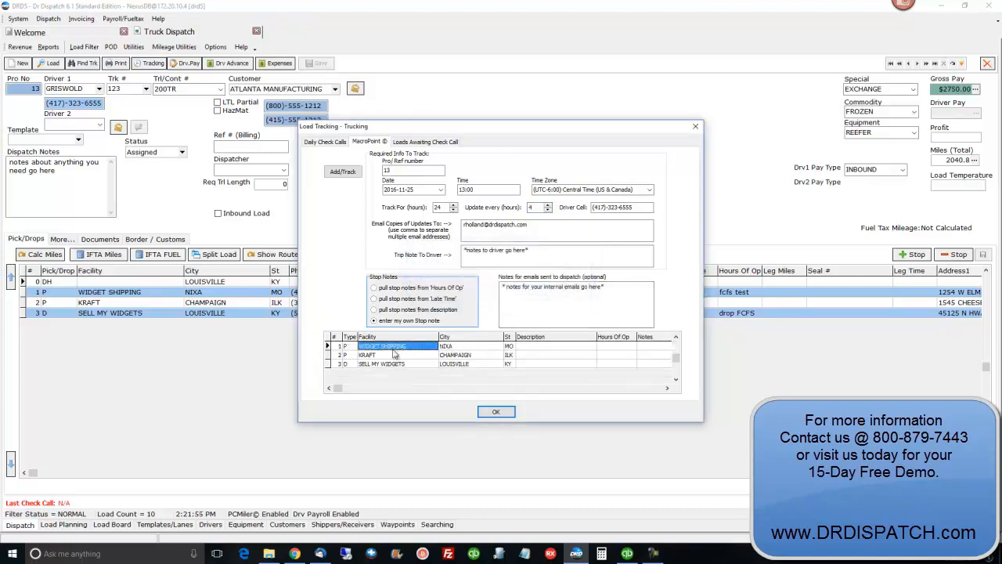
# Submit the load to MacroPoint for tracking and acknowledge the notice.
pyautogui.click(495, 412)
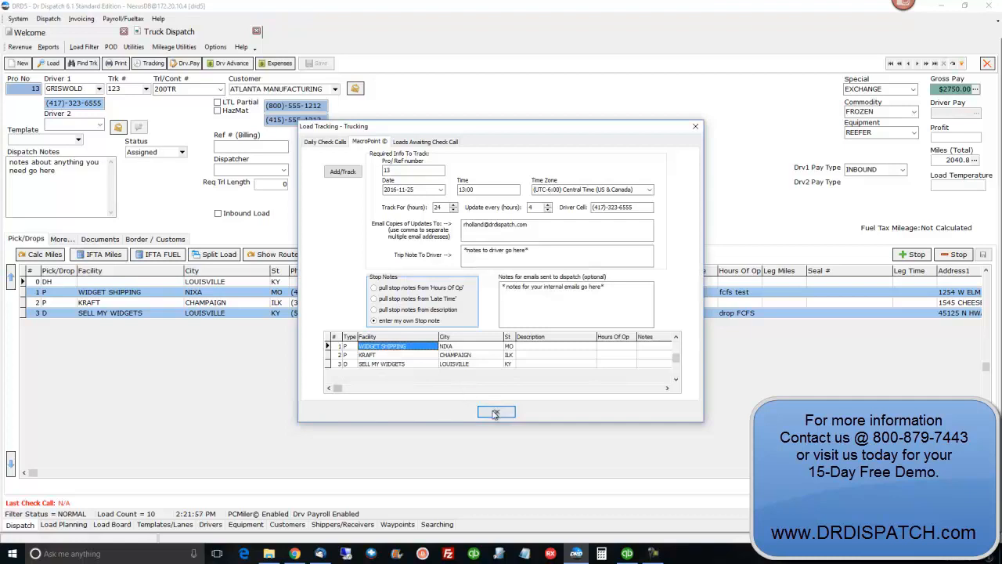
pyautogui.click(356, 178)
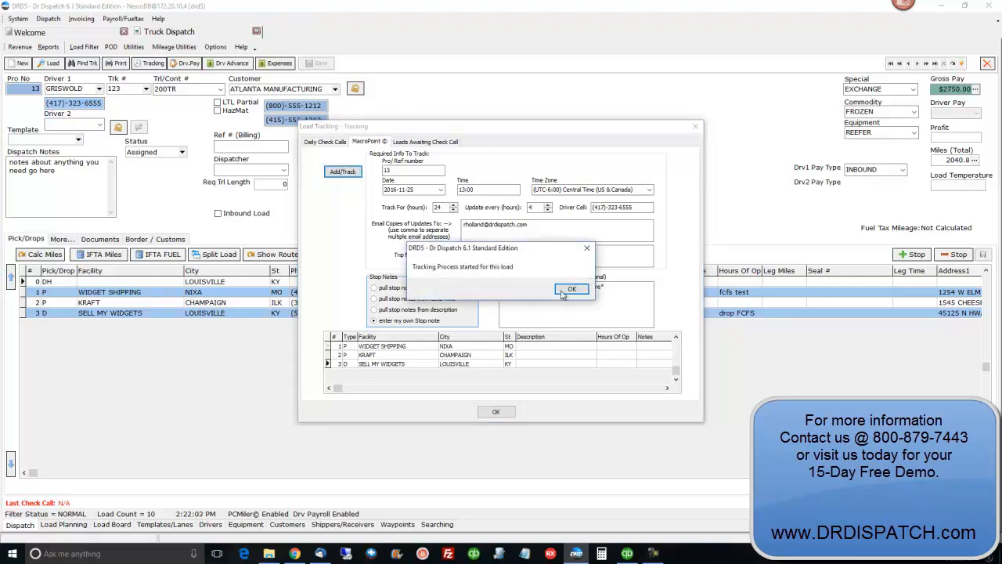
pyautogui.click(571, 290)
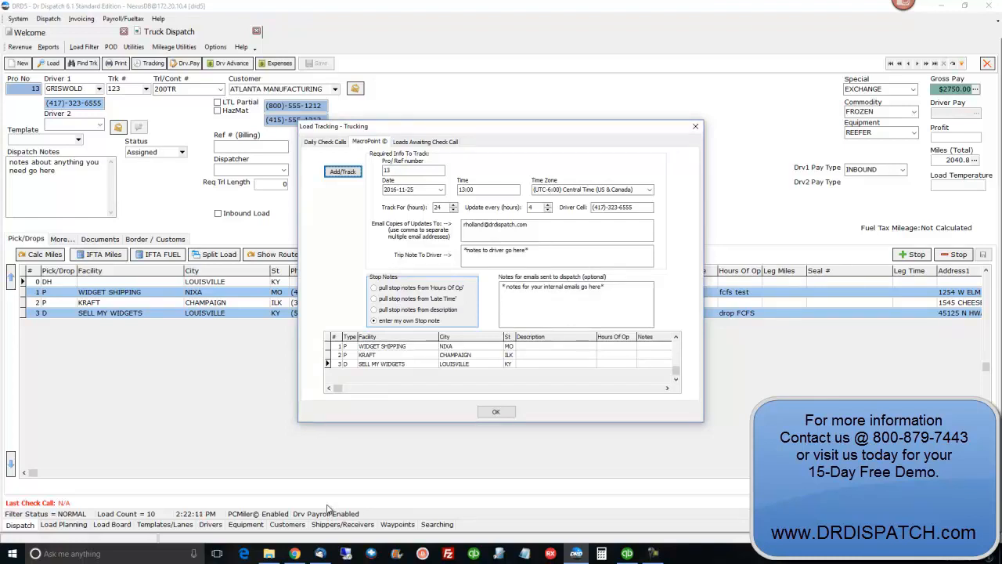
# Switch to MacroPoint Lite in Chrome and open the tracking session starting 11/25/2016.
pyautogui.click(296, 555)
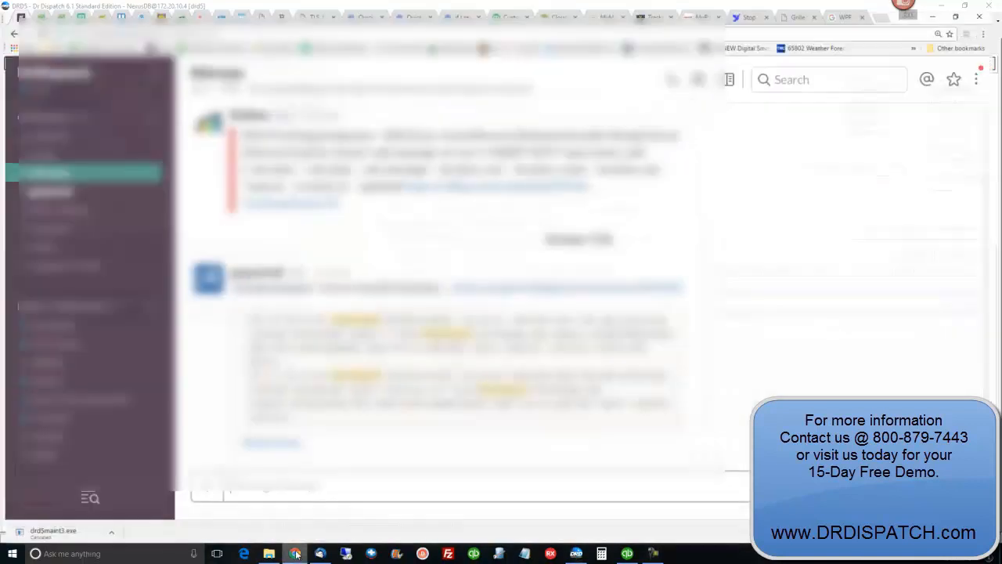
pyautogui.click(656, 8)
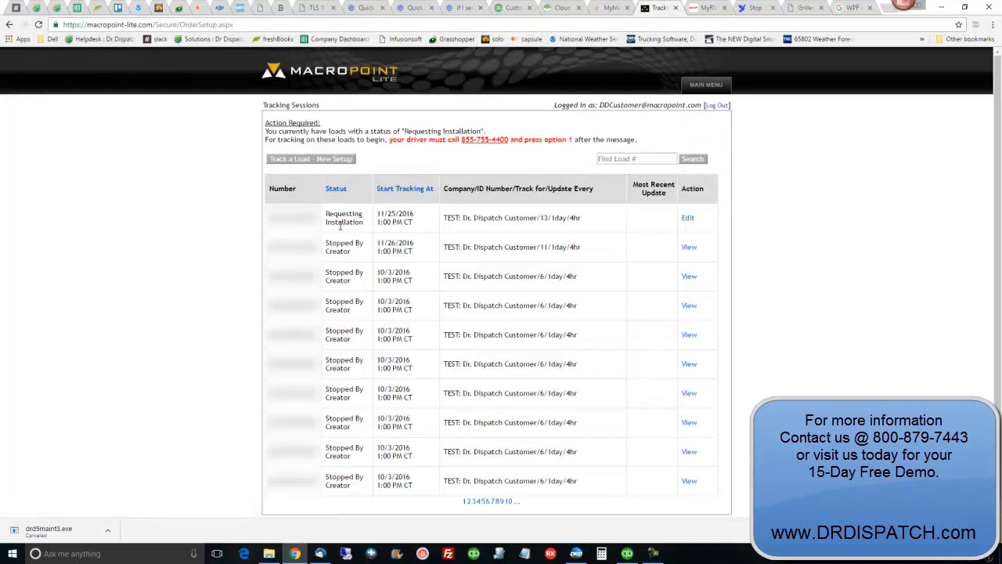
pyautogui.moveTo(326, 216); pyautogui.dragTo(367, 226)
pyautogui.click(688, 219)
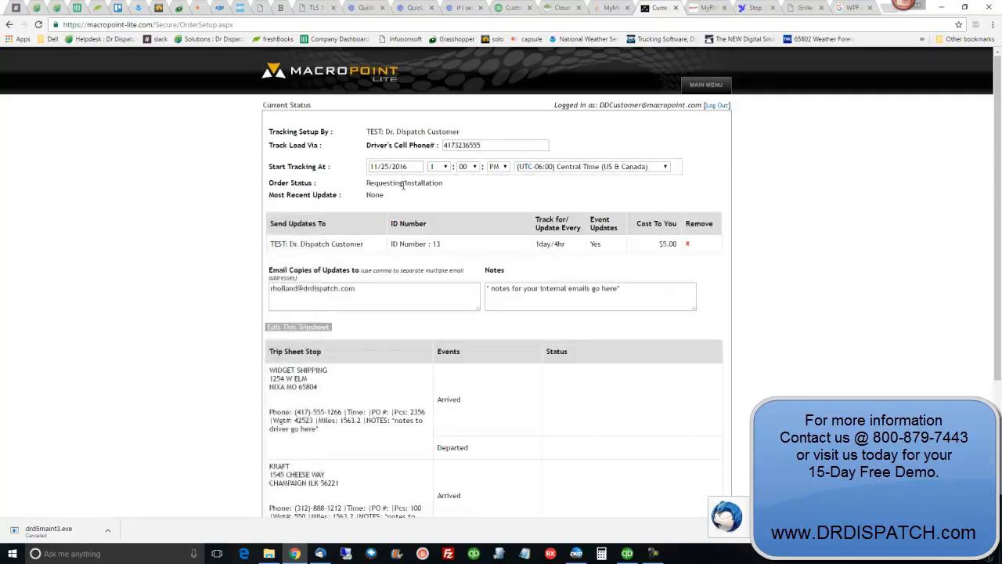
# Examine the session's trip sheet, including the WIDGET SHIPPING and KRAFT stop details and driver notes.
pyautogui.scroll(-1, 232, 270)
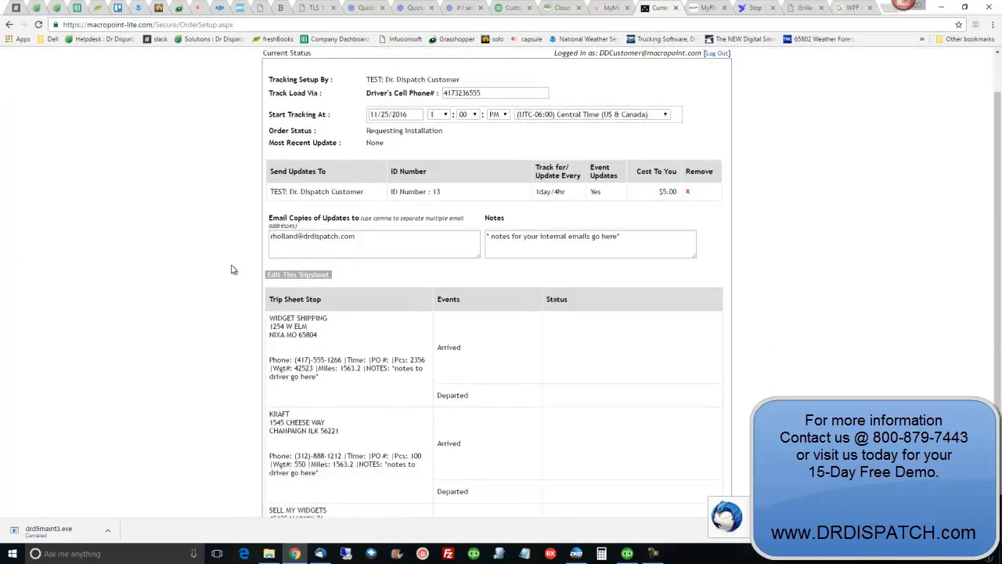
pyautogui.scroll(-1, 425, 325)
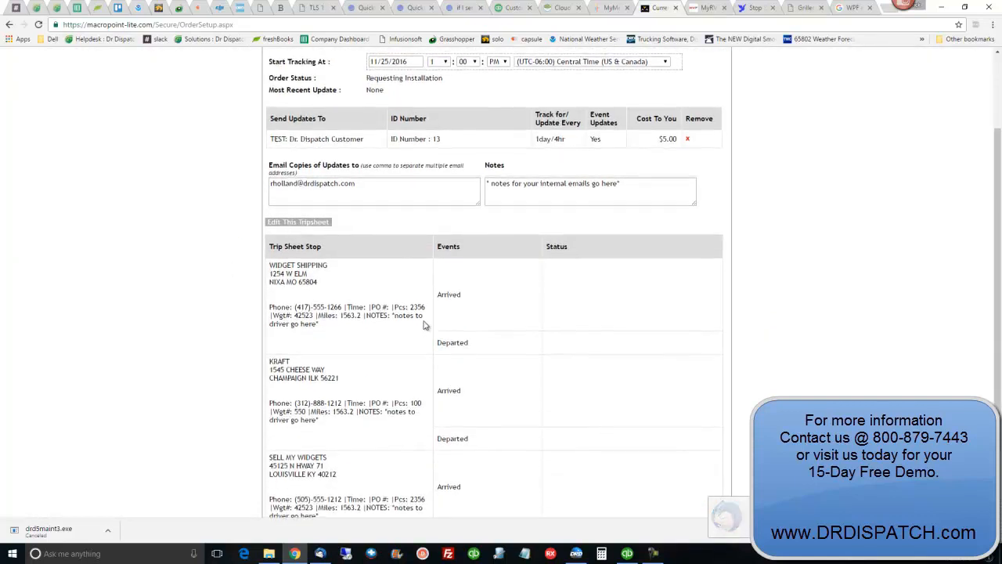
pyautogui.scroll(-2, 425, 325)
pyautogui.moveTo(270, 184); pyautogui.dragTo(342, 289)
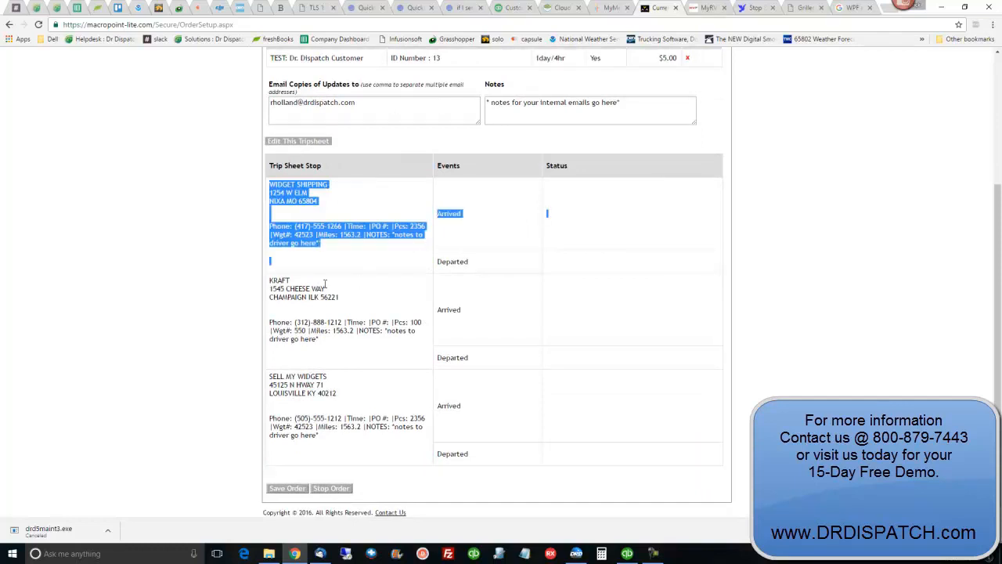
pyautogui.moveTo(270, 280); pyautogui.dragTo(341, 342)
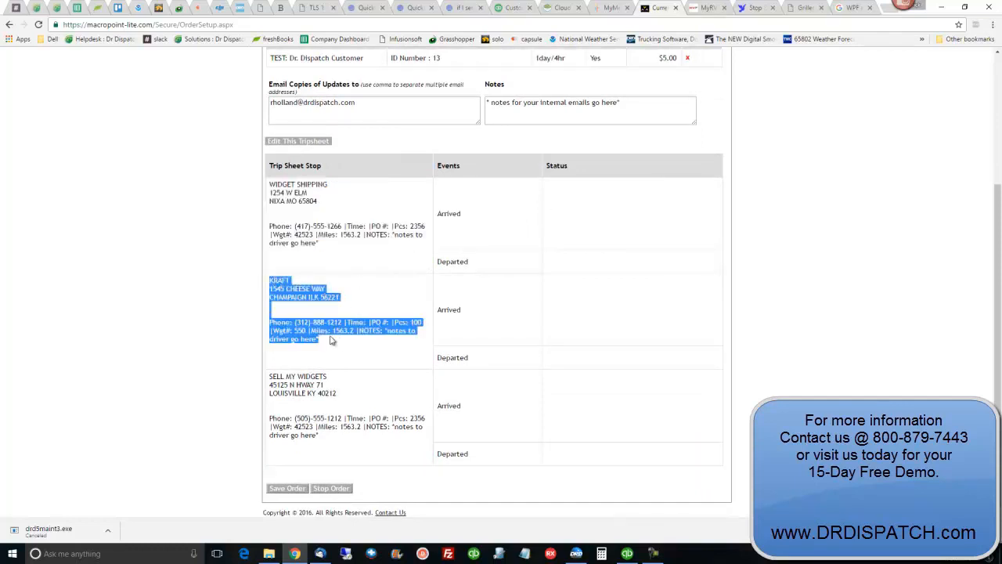
pyautogui.click(288, 322)
pyautogui.moveTo(274, 322); pyautogui.dragTo(317, 330)
pyautogui.click(372, 323)
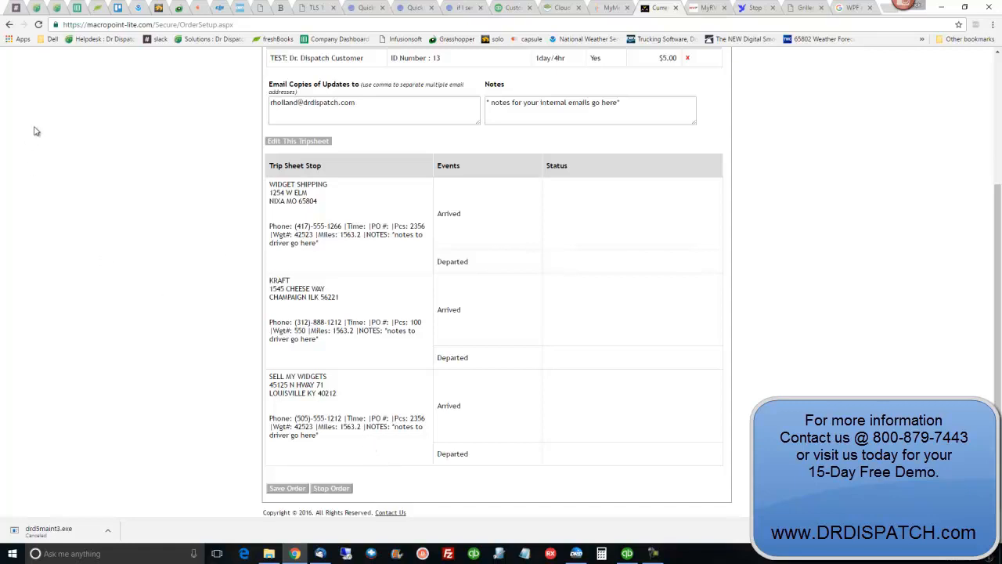
# Switch back to Dr Dispatch and close the load tracking window.
pyautogui.click(575, 553)
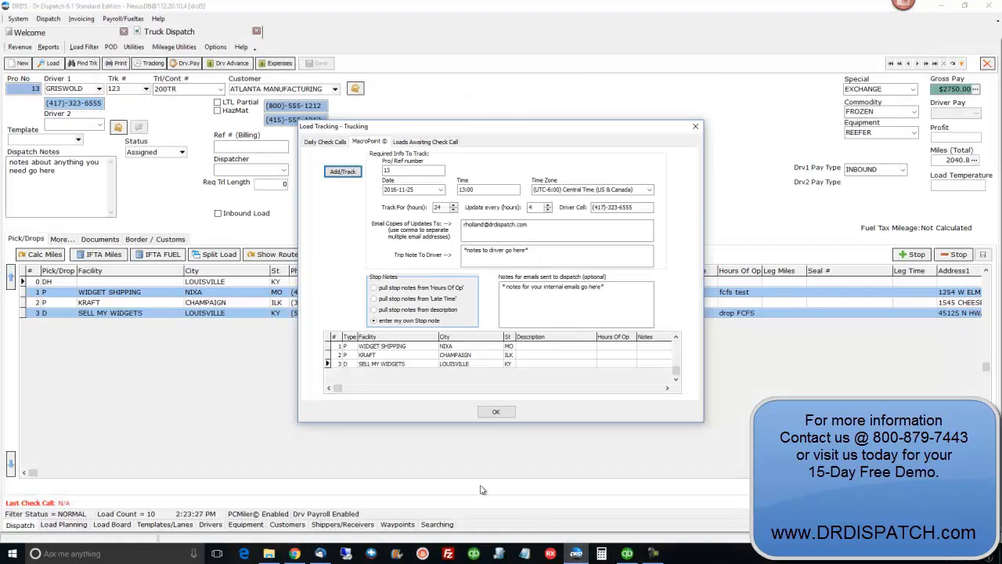
pyautogui.click(505, 413)
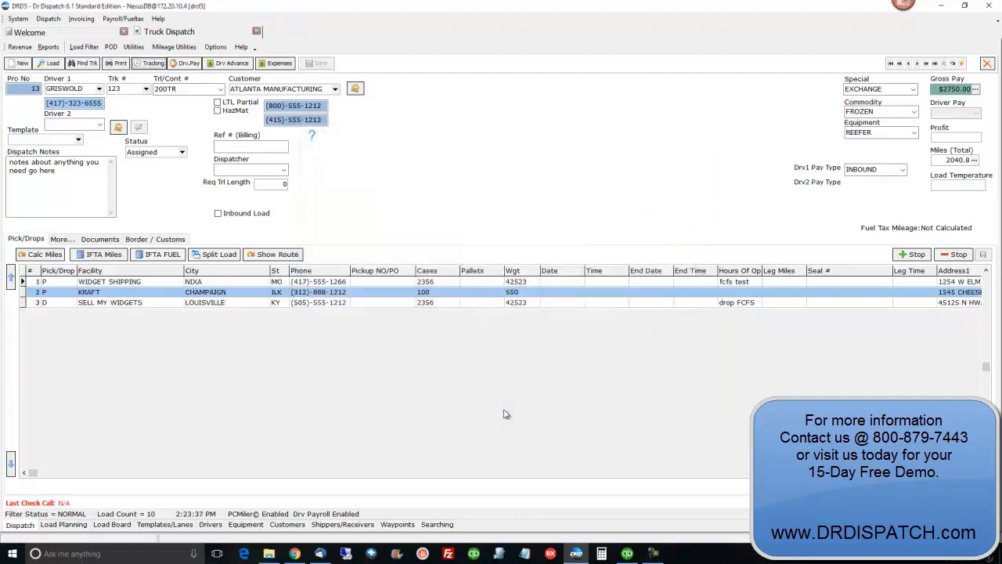
# Preview the driver sheet email as simple text, and cancel both the email and the print options without sending.
pyautogui.click(115, 64)
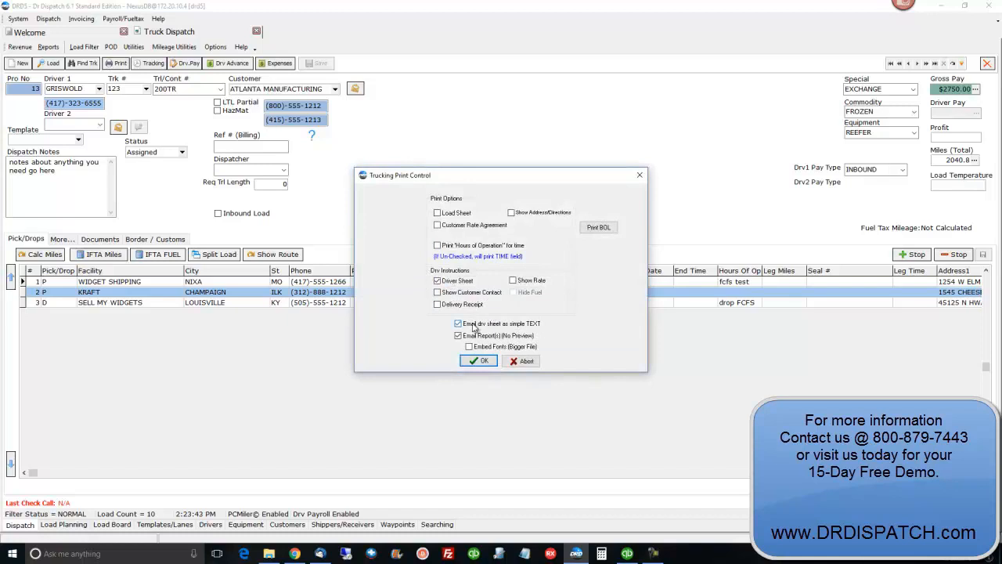
pyautogui.click(485, 361)
pyautogui.click(486, 208)
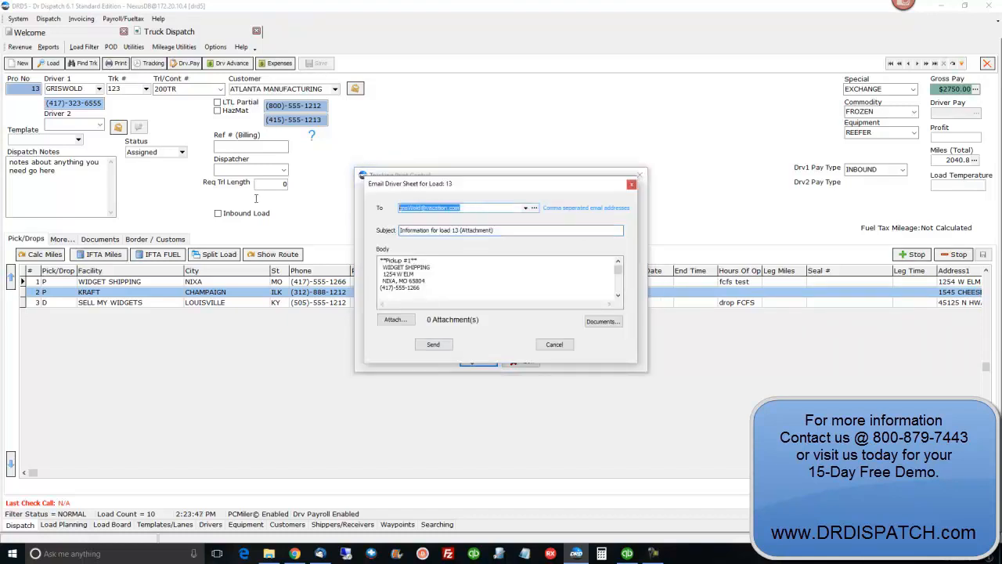
pyautogui.click(555, 345)
pyautogui.click(524, 362)
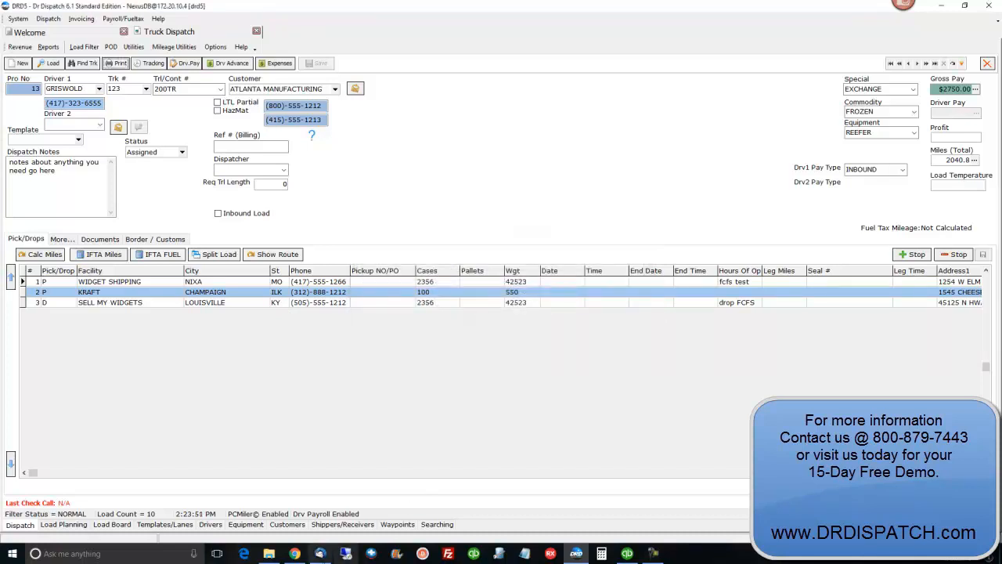
# Switch to Thunderbird and examine the pickup details in the received driver sheet email.
pyautogui.moveTo(320, 554)
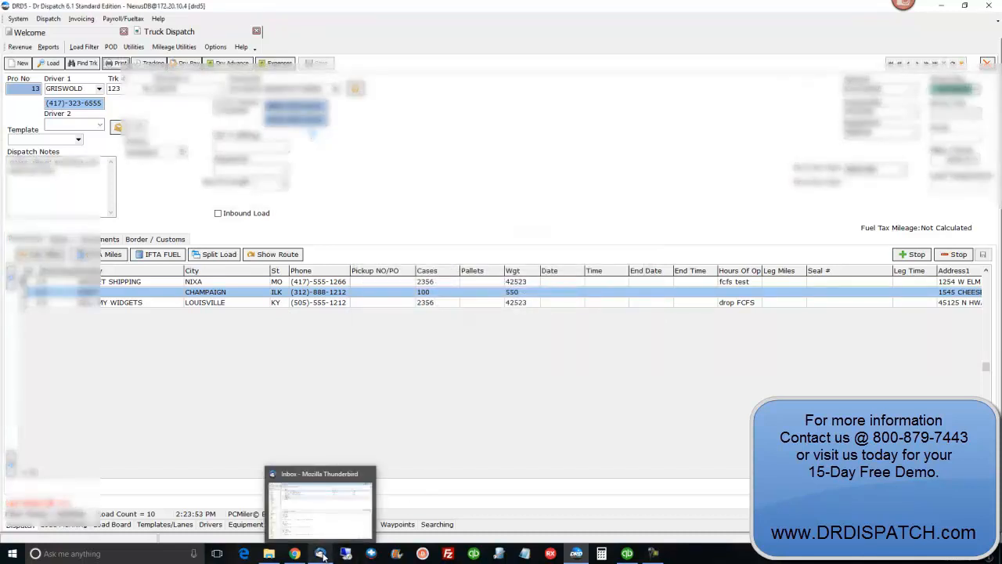
pyautogui.click(323, 526)
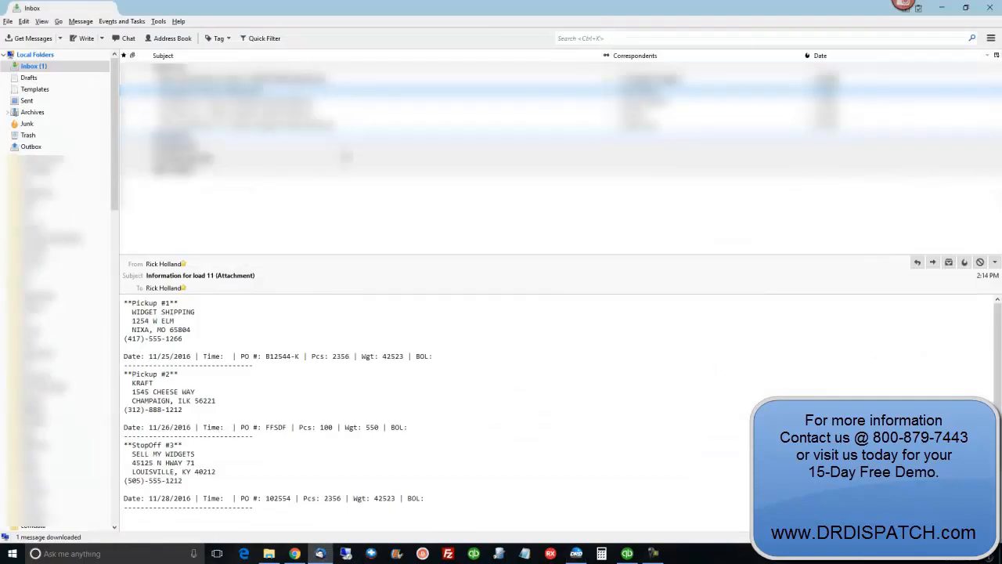
pyautogui.scroll(-3, 403, 407)
pyautogui.scroll(3, 427, 399)
pyautogui.moveTo(123, 305); pyautogui.dragTo(468, 362)
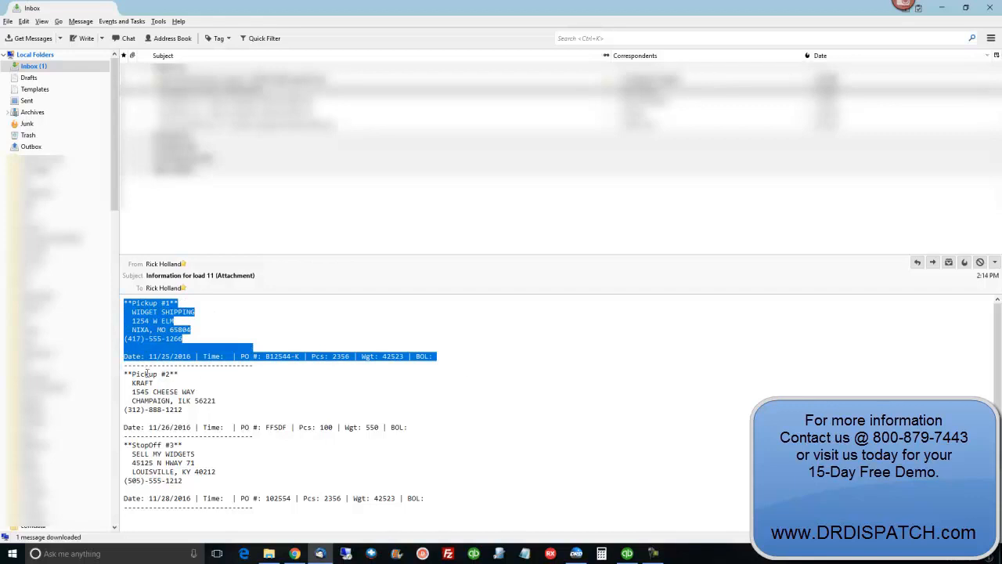
# Examine the KRAFT pickup and SELL MY WIDGETS stop-off details in the driver sheet email.
pyautogui.moveTo(124, 377); pyautogui.dragTo(450, 430)
pyautogui.moveTo(124, 446); pyautogui.dragTo(462, 502)
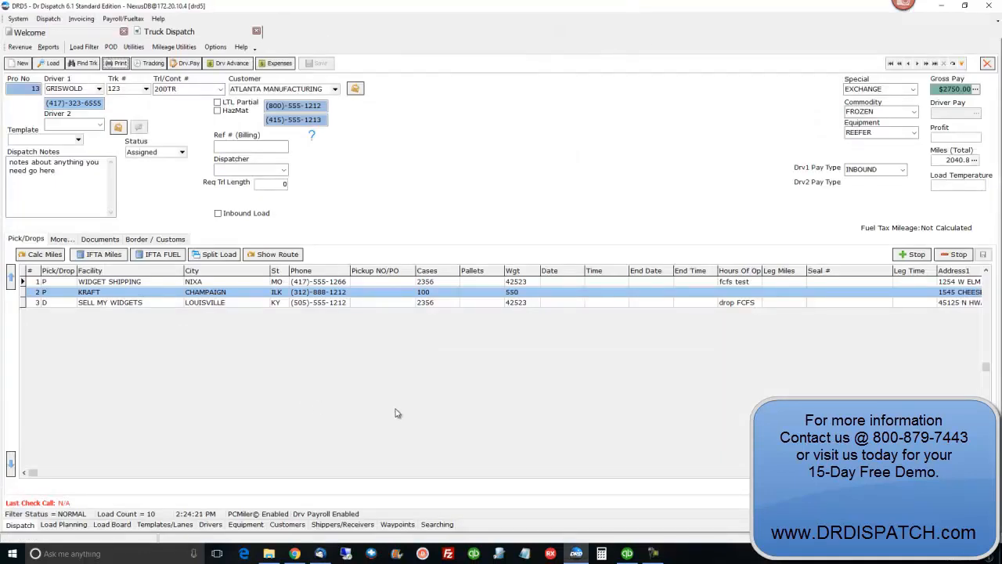
# Switch back to Dr Dispatch and set the open ATLANTA MANUFACTURING load's status to Dispatched.
pyautogui.click(112, 524)
pyautogui.click(120, 65)
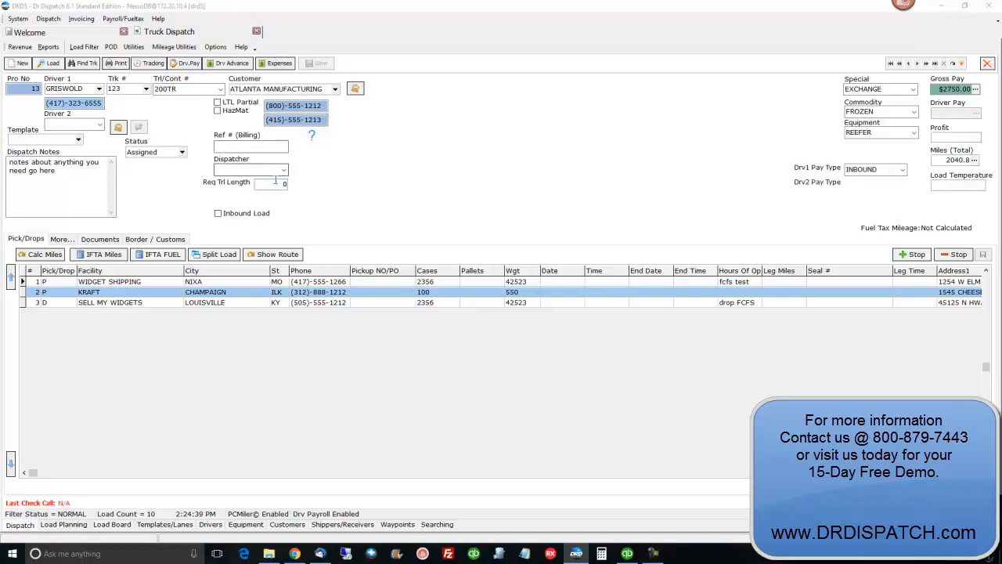
pyautogui.click(180, 153)
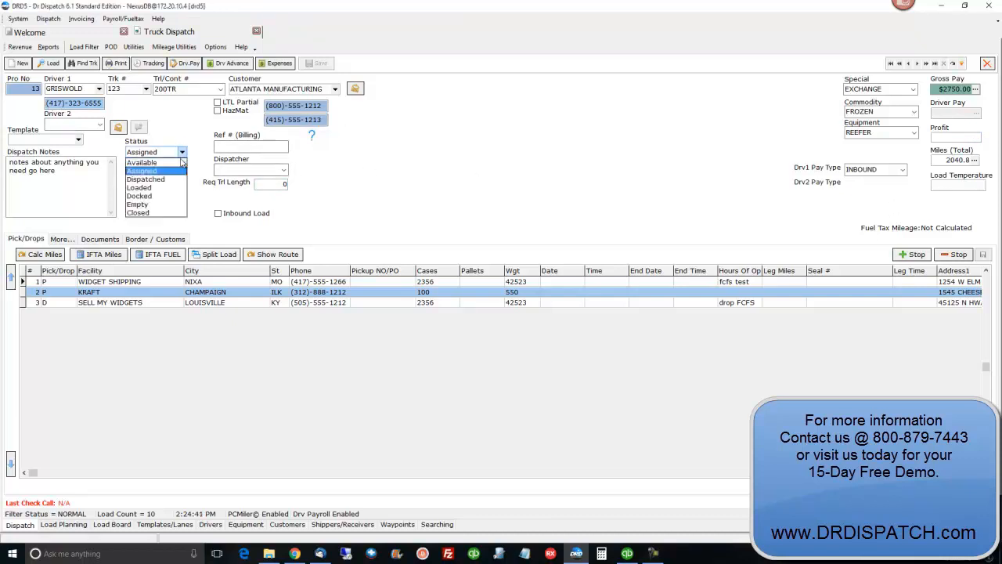
pyautogui.click(156, 183)
pyautogui.click(570, 287)
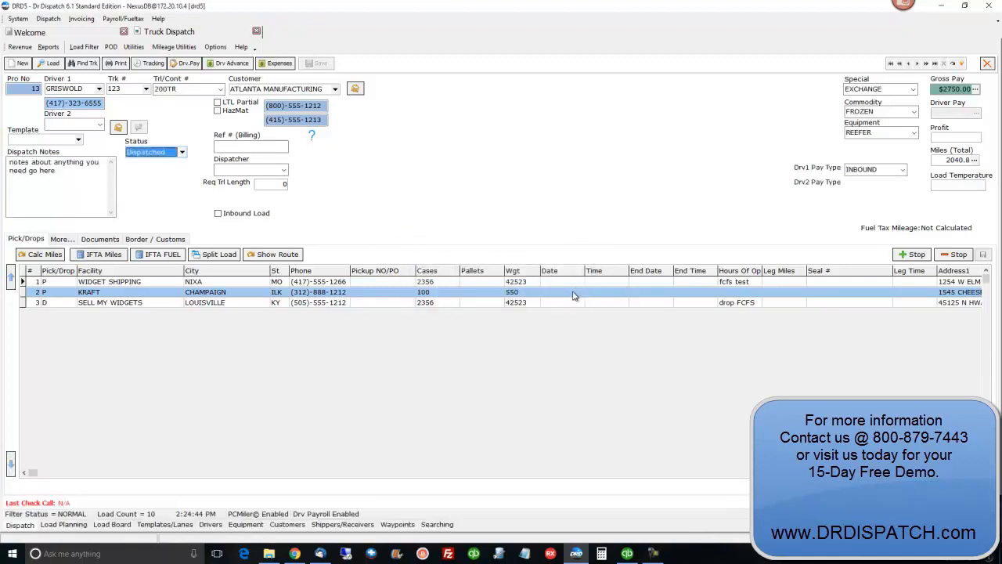
# Refresh the truck loads on the load board and reopen the dispatched load for truck 123 and trailer 200TR.
pyautogui.click(127, 525)
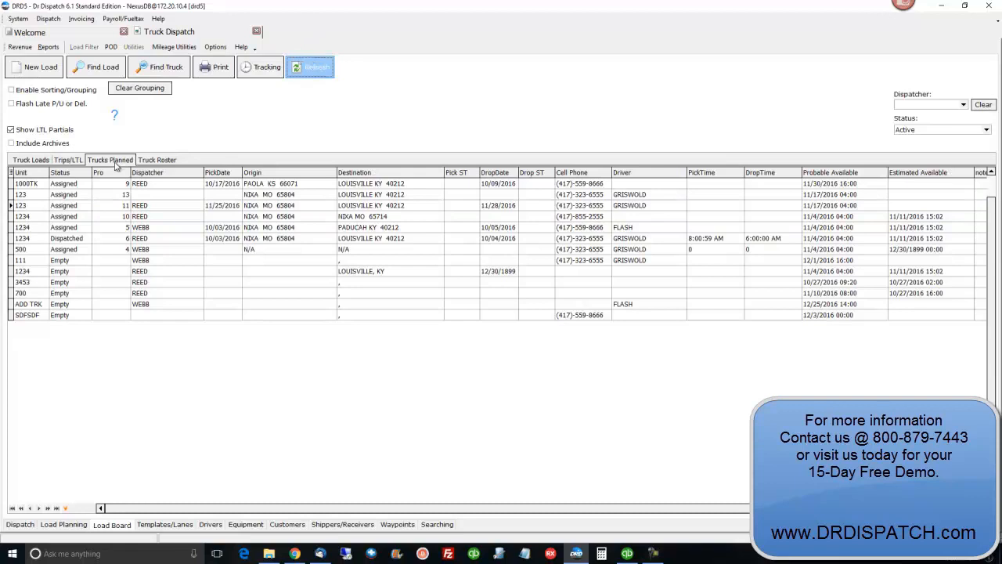
pyautogui.click(39, 161)
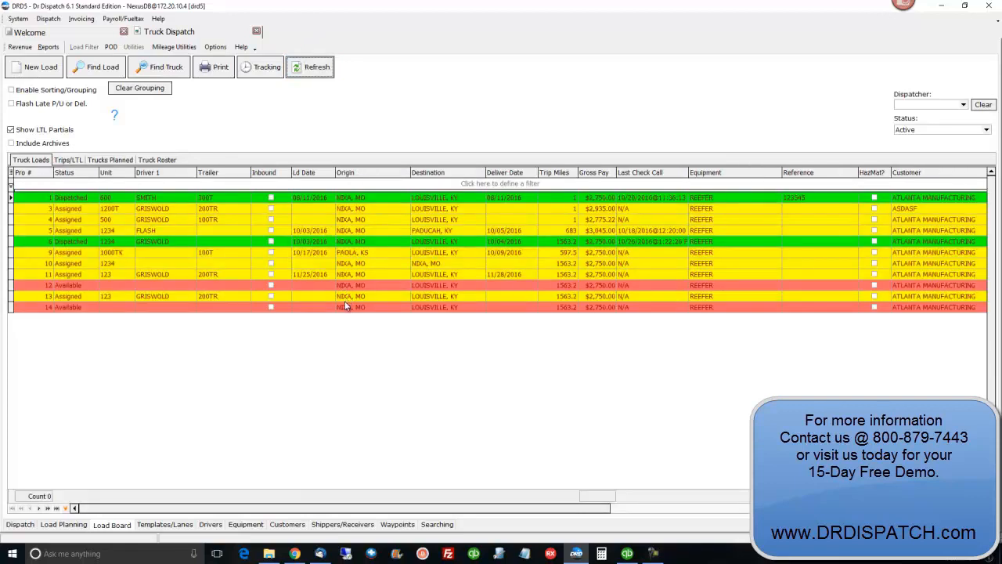
pyautogui.click(310, 67)
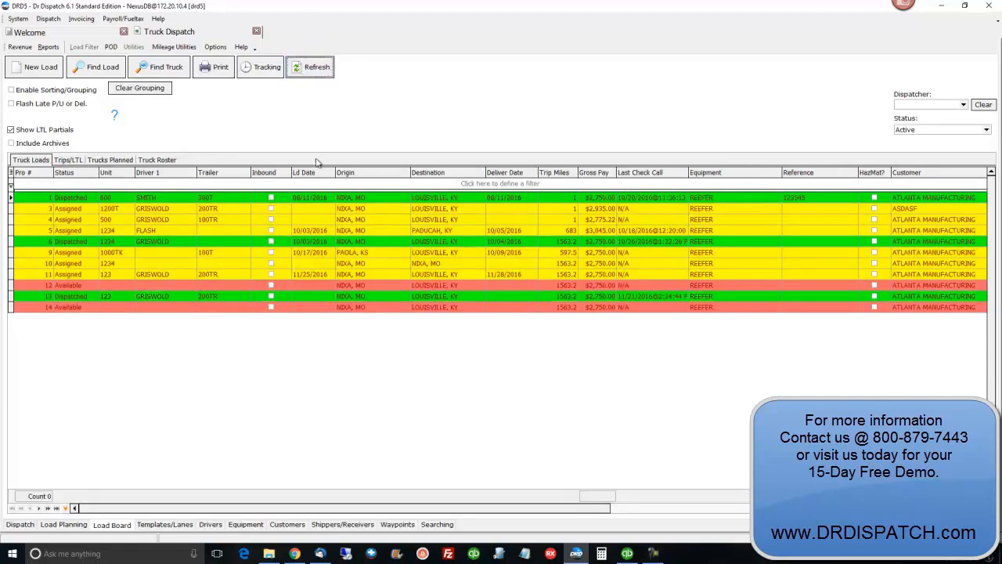
pyautogui.doubleClick(364, 301)
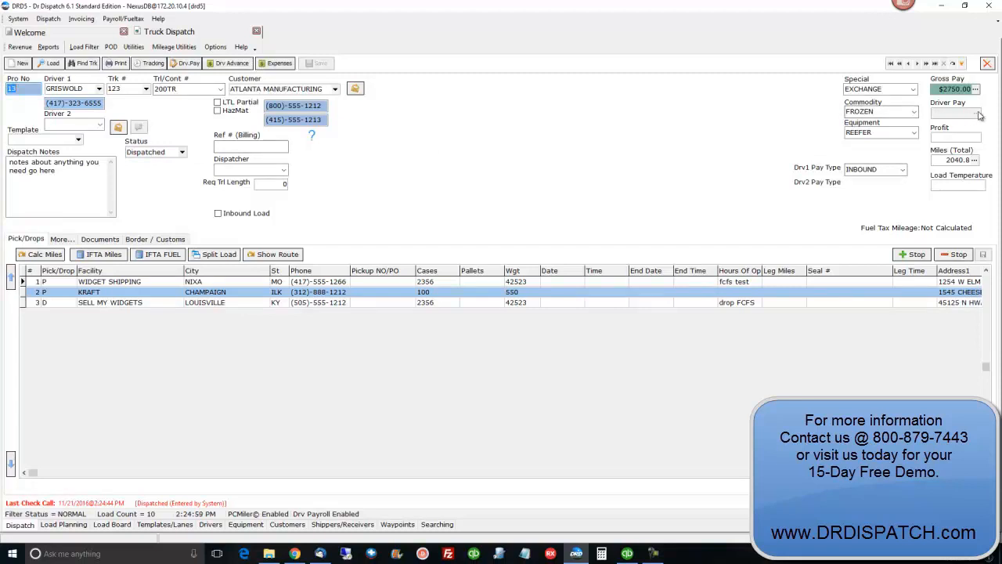
# Review the Trucking Preferences in the system configuration, including the load board colors, and close the configuration.
pyautogui.click(52, 33)
pyautogui.click(851, 61)
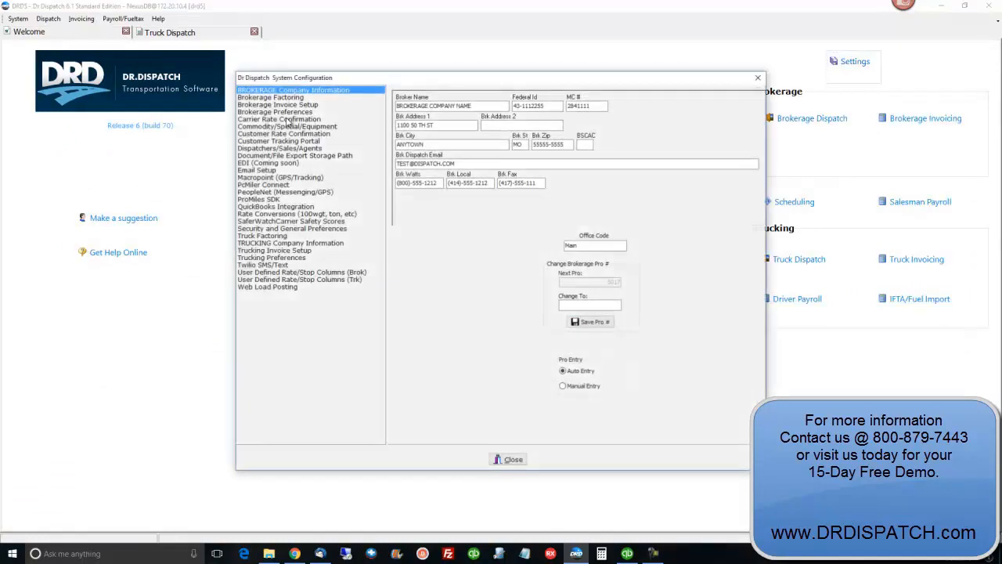
pyautogui.click(285, 258)
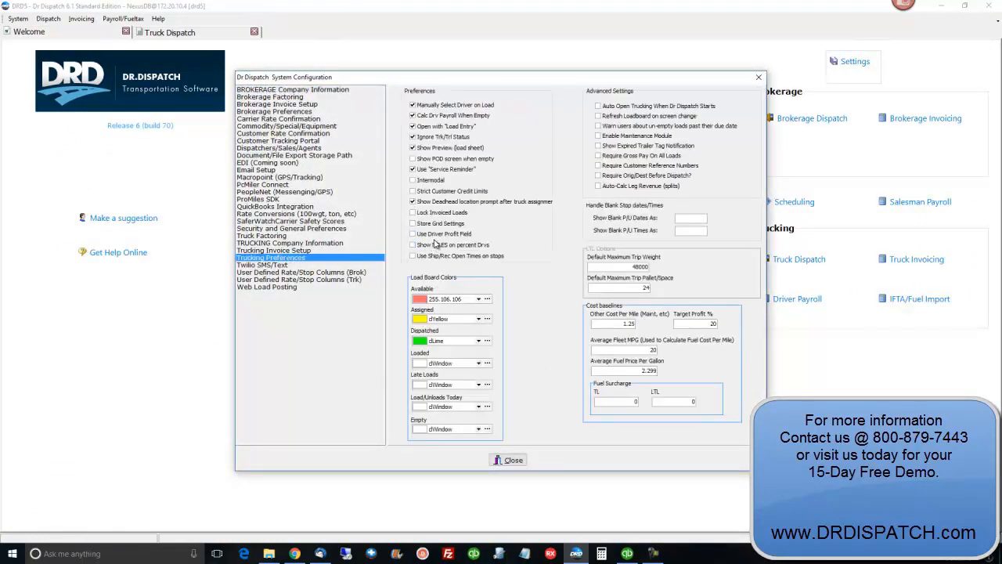
pyautogui.click(510, 460)
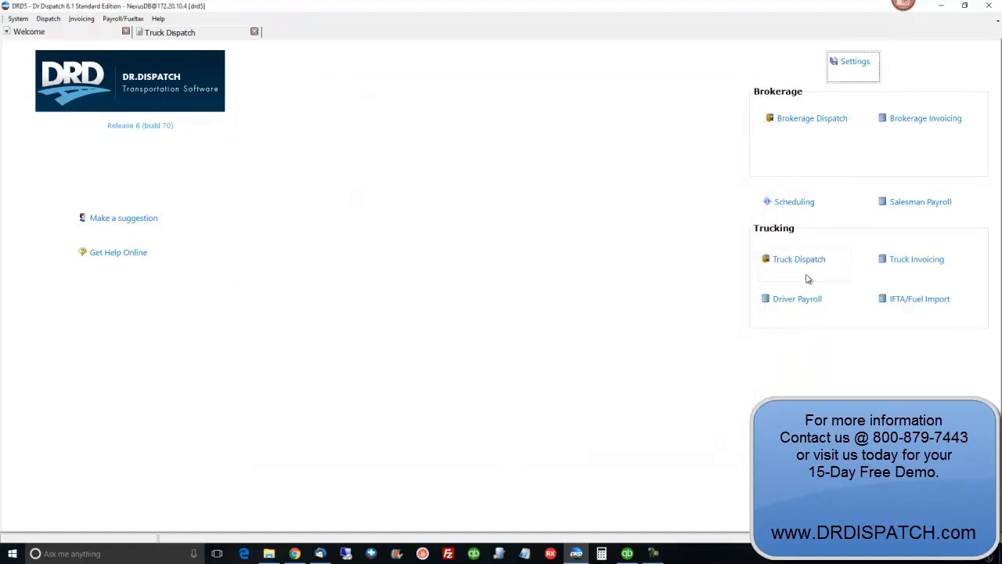
# Return to Truck Dispatch, generate the driver pay for the dispatched load, and close the payroll corrections.
pyautogui.click(221, 35)
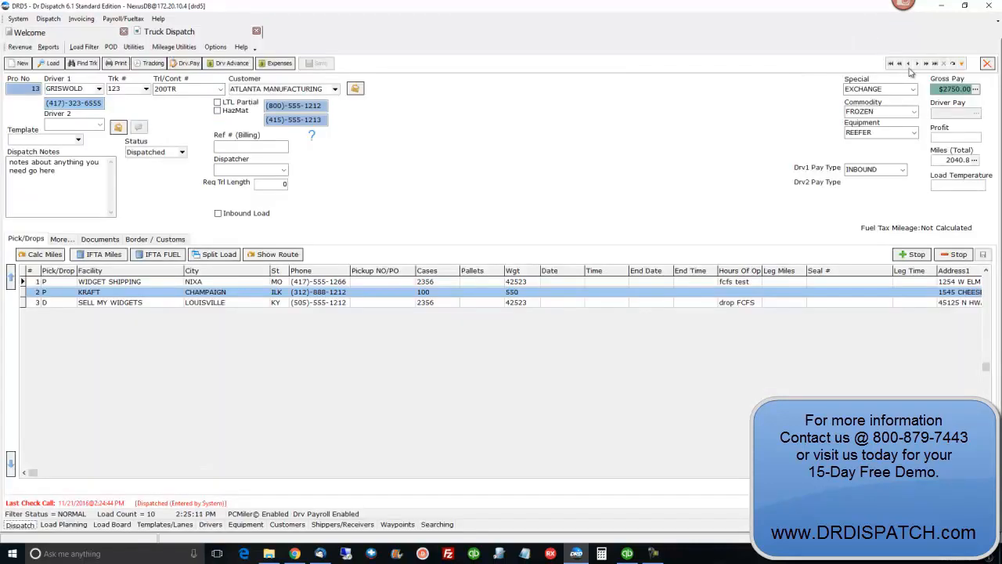
pyautogui.click(977, 113)
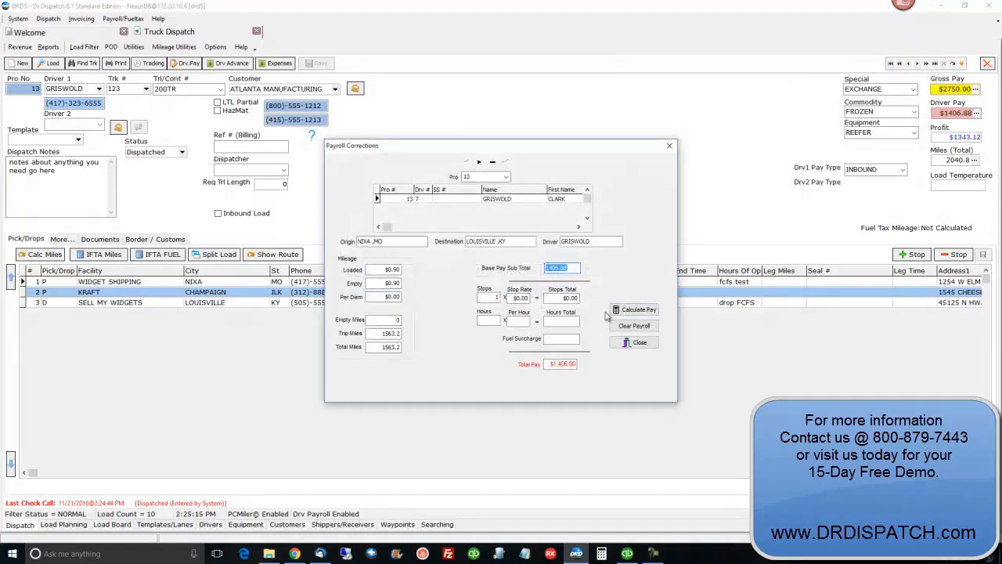
pyautogui.click(630, 342)
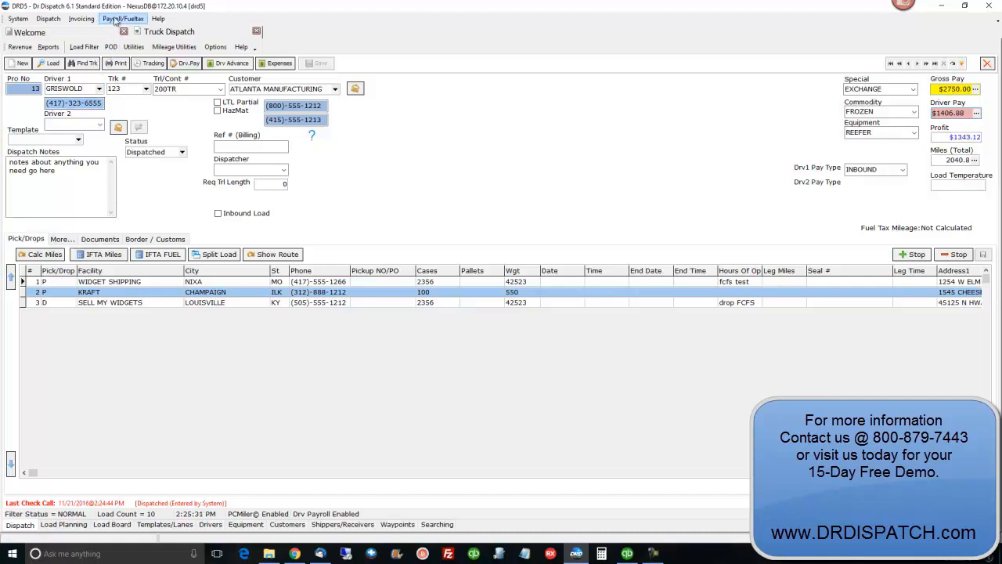
# Open driver payroll, select the driver assigned to the load, and accept the memorized deduction.
pyautogui.click(122, 19)
pyautogui.click(135, 44)
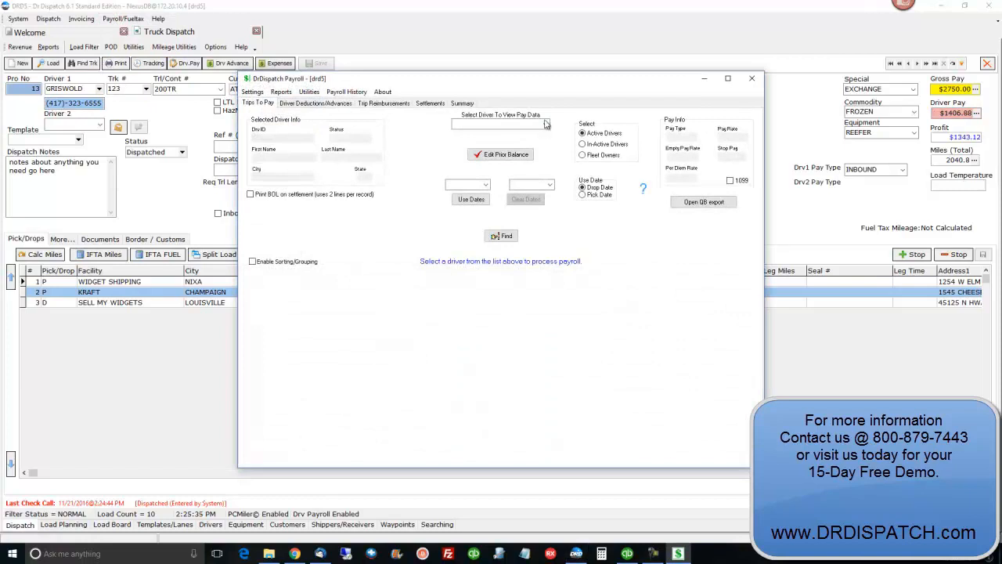
pyautogui.click(545, 123)
pyautogui.click(532, 135)
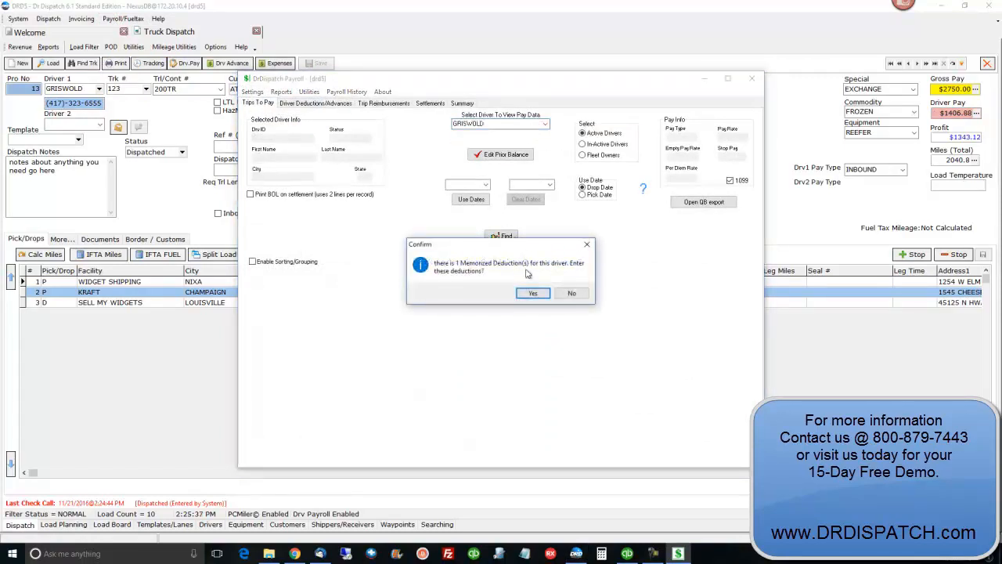
pyautogui.click(532, 293)
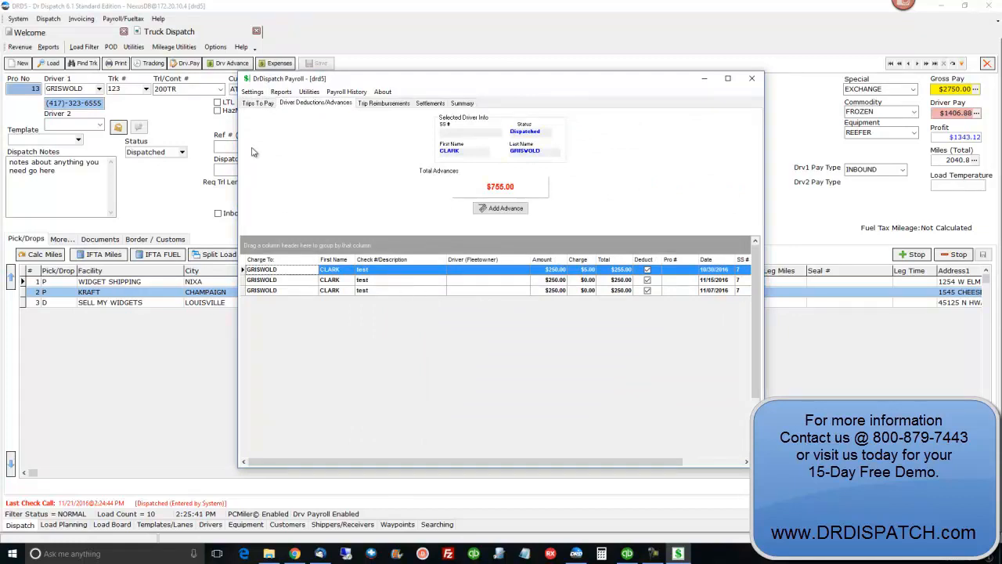
# Include the $1,406.88 trip in the payroll run and calculate the driver's payroll with the memorized weekly deduction entered.
pyautogui.click(262, 104)
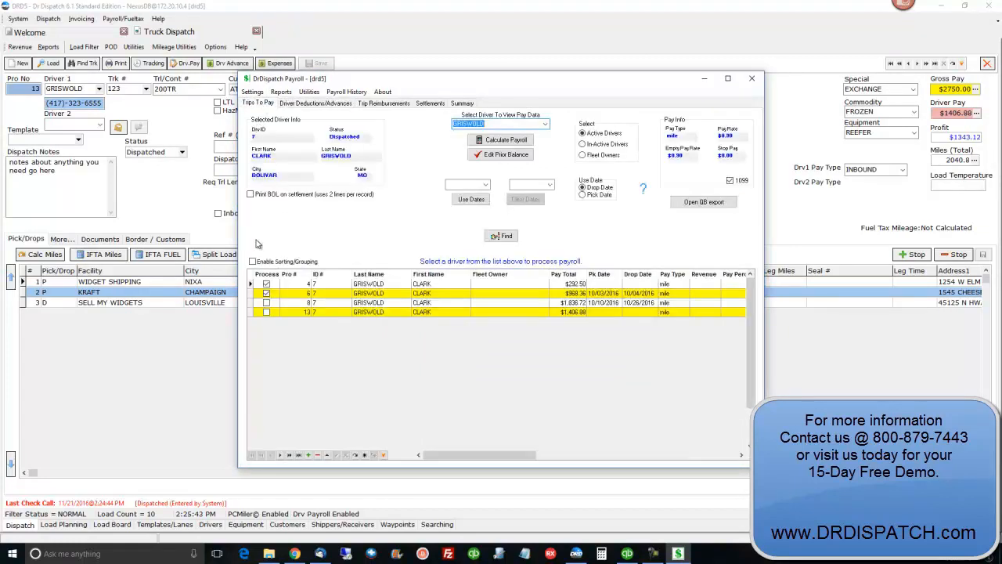
pyautogui.click(323, 314)
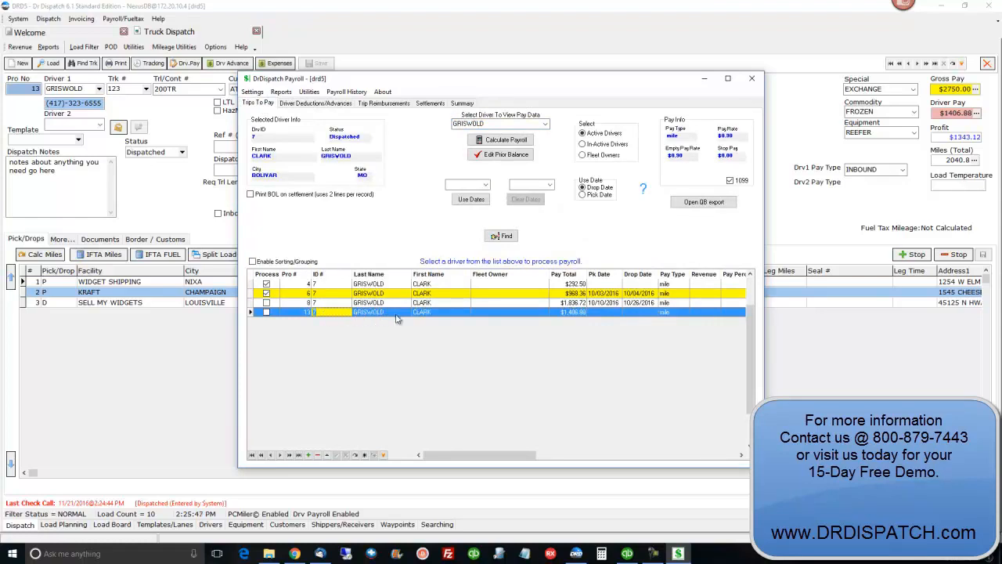
pyautogui.click(266, 311)
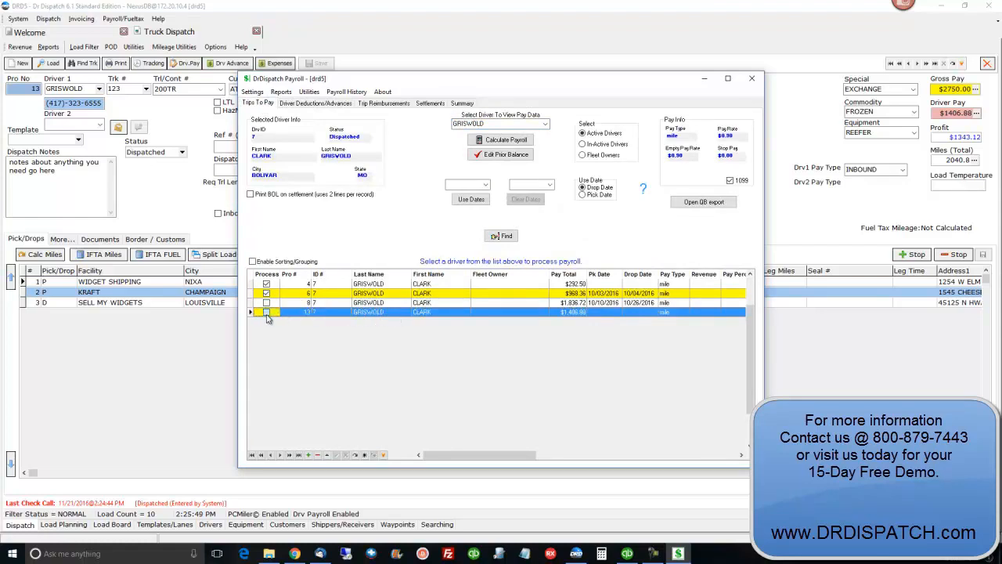
pyautogui.click(486, 141)
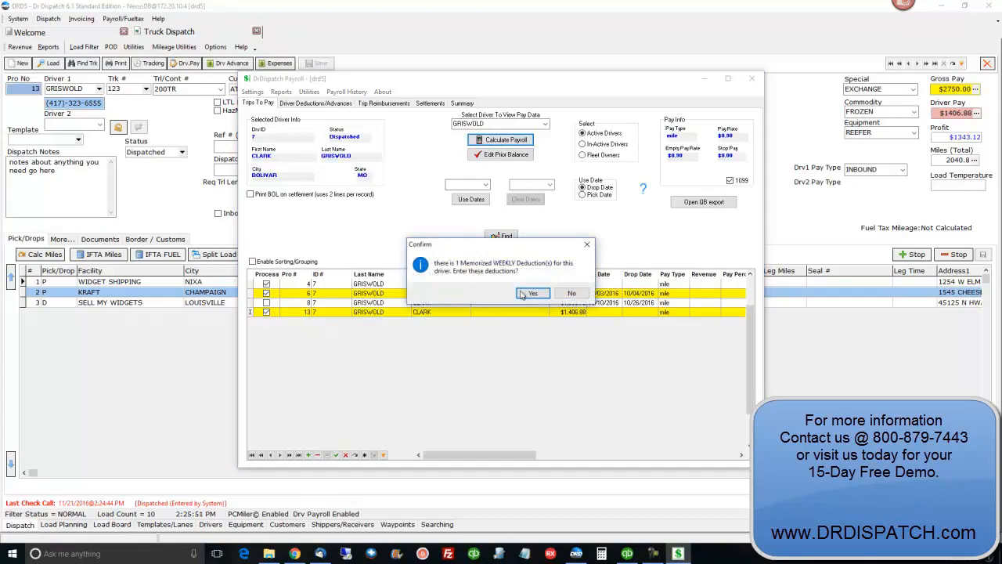
pyautogui.click(569, 294)
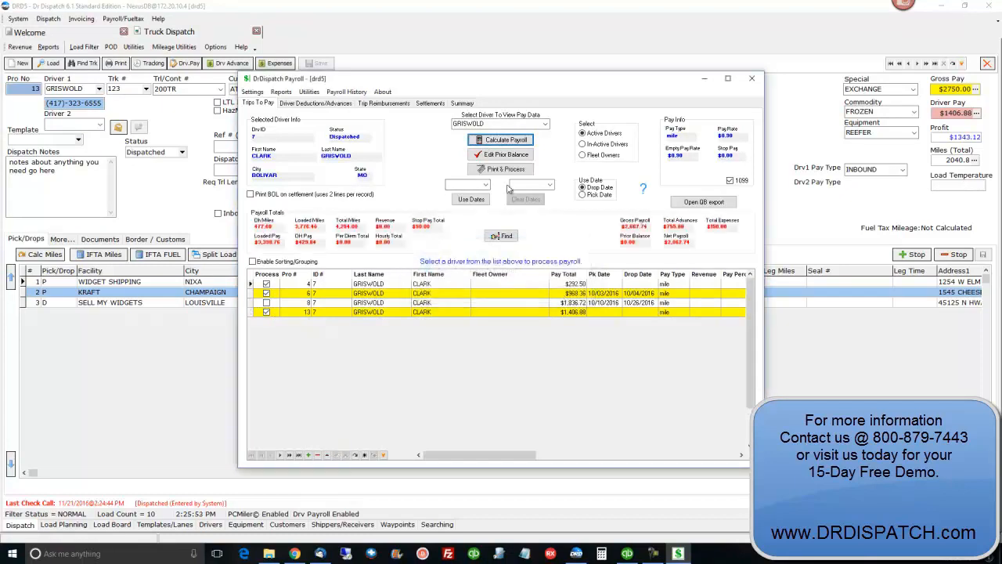
pyautogui.click(509, 139)
pyautogui.click(542, 292)
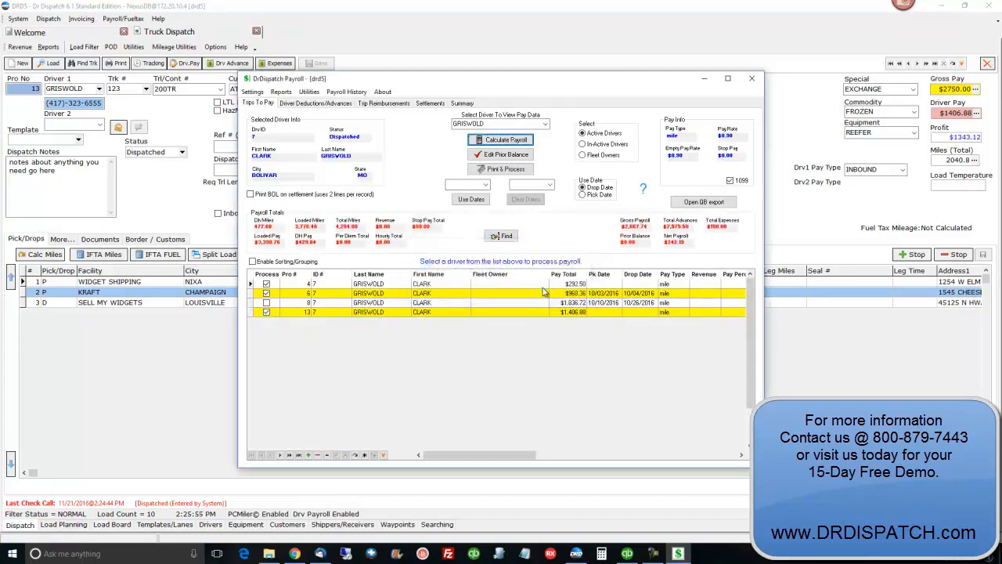
# Preview the driver settlement, finish processing the payroll, and close the payroll window.
pyautogui.click(505, 169)
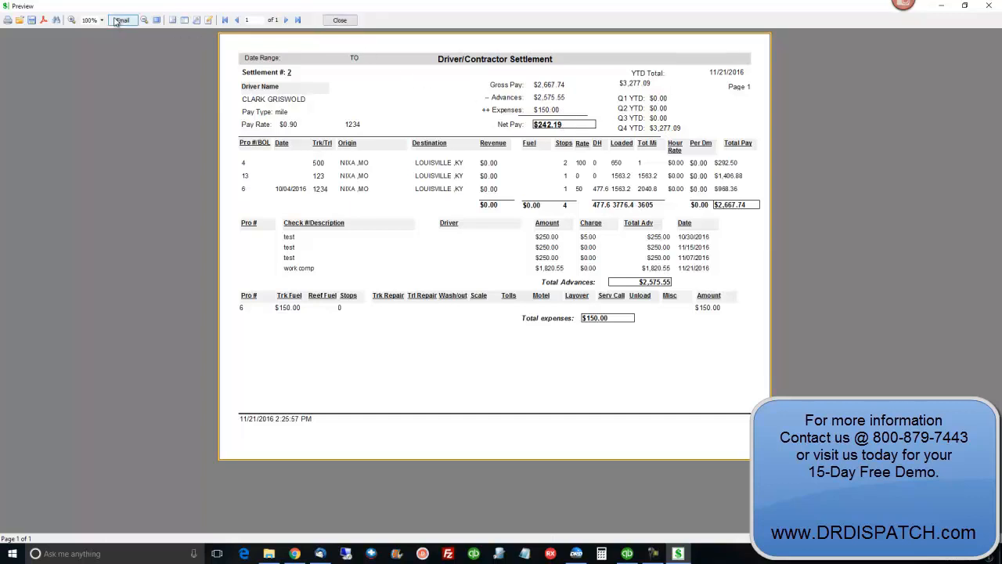
pyautogui.click(340, 20)
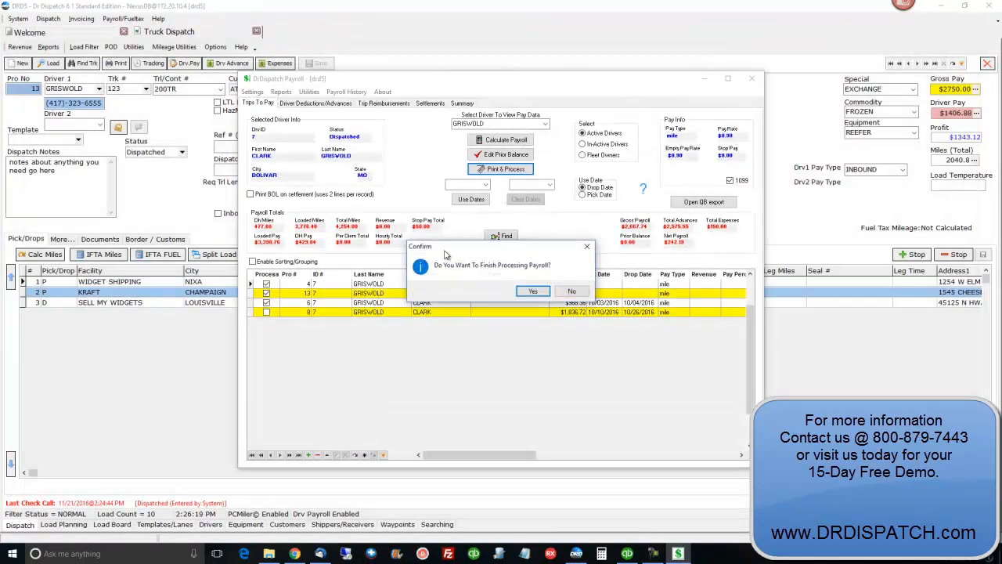
pyautogui.click(542, 292)
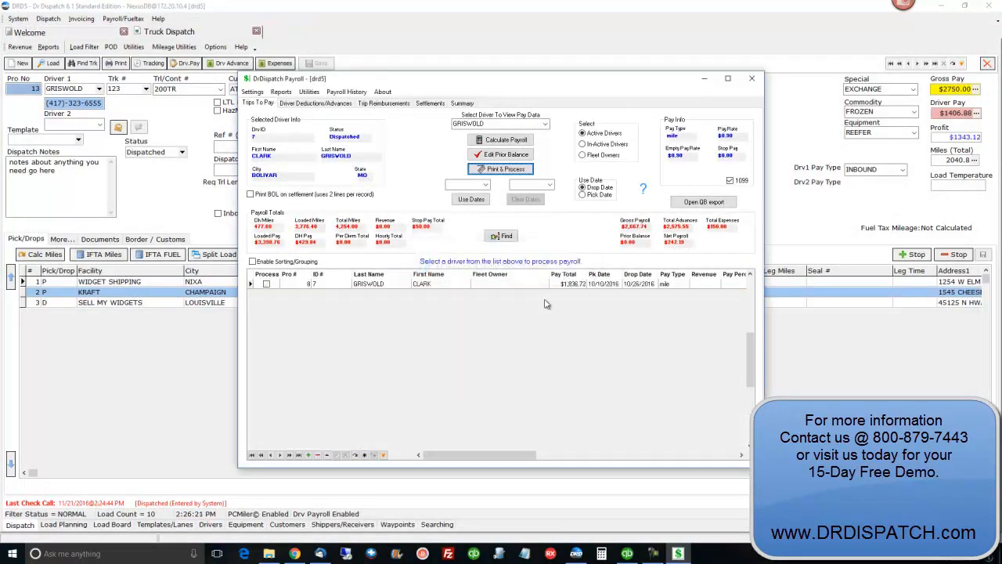
pyautogui.click(752, 78)
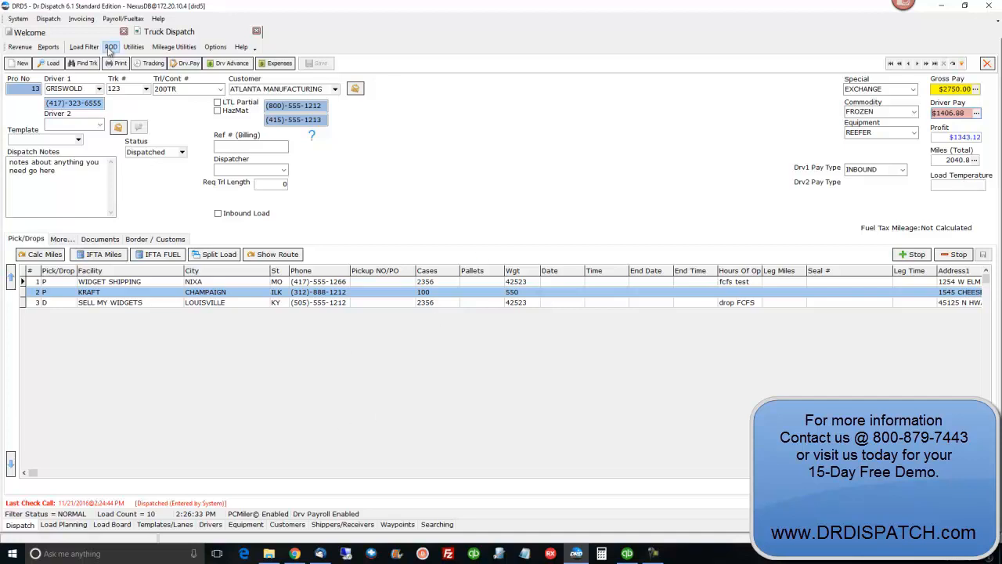
# Open Truck Invoicing and mark the dispatched load with unit 123 and trailer 200TR for invoice printing.
pyautogui.click(39, 88)
pyautogui.moveTo(40, 89); pyautogui.dragTo(1, 84)
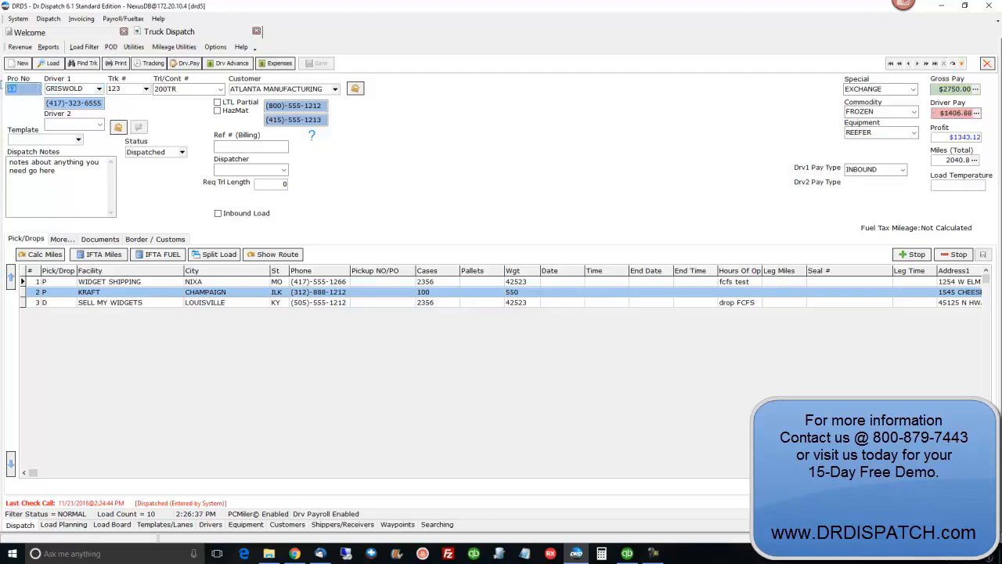
pyautogui.click(110, 36)
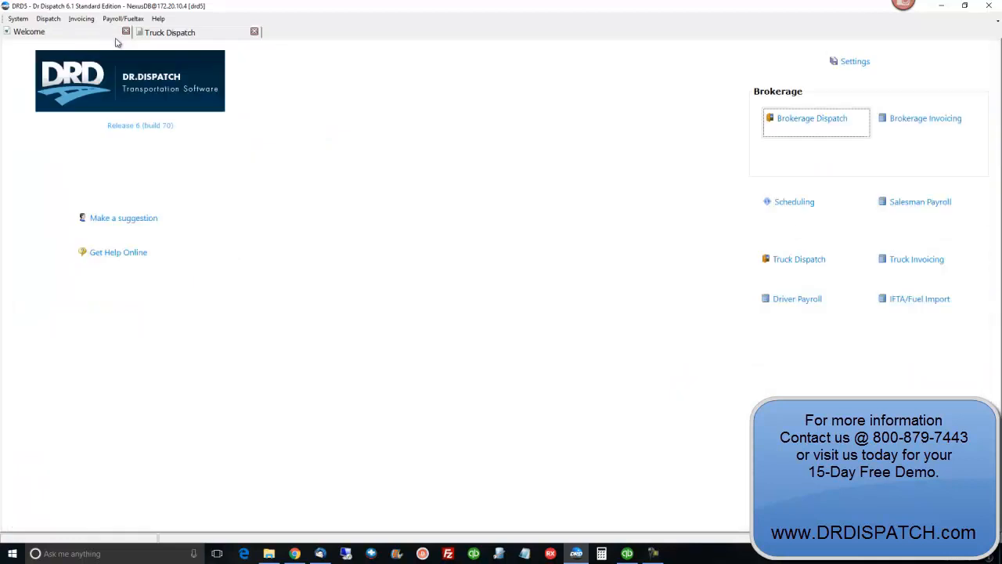
pyautogui.click(888, 259)
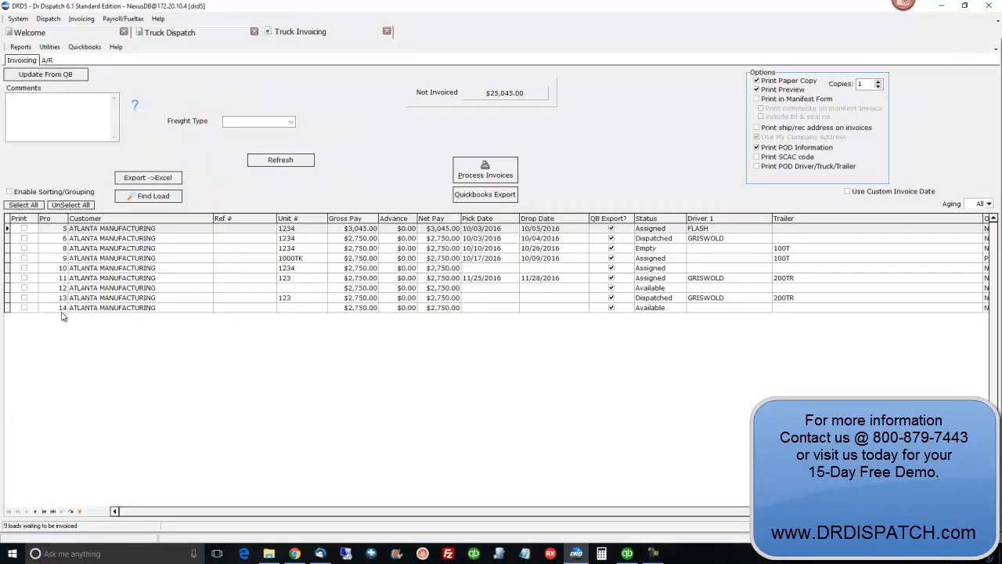
pyautogui.click(60, 298)
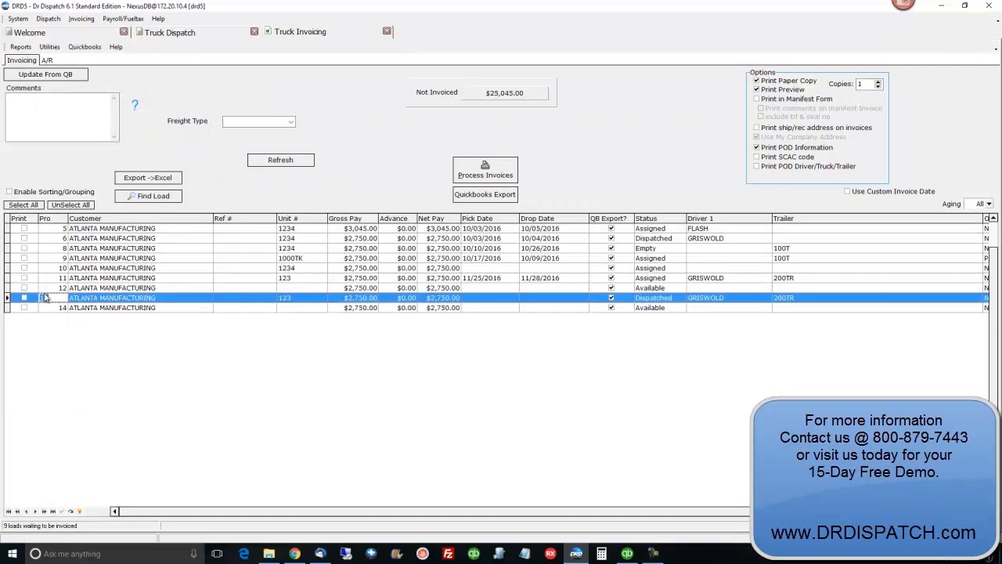
pyautogui.click(25, 299)
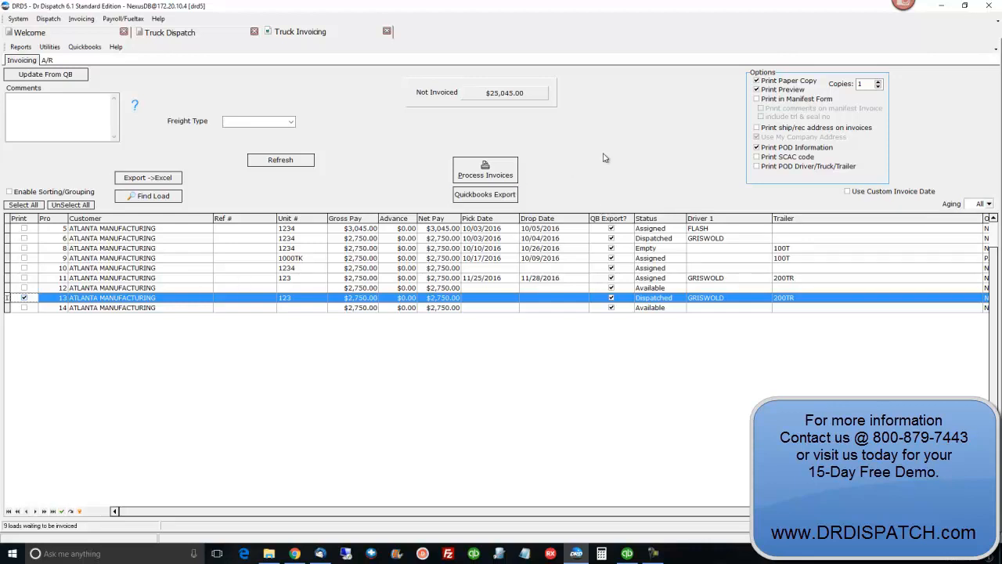
# Process the marked load's invoice and examine the charges and stops in the Freight Invoice preview.
pyautogui.click(485, 170)
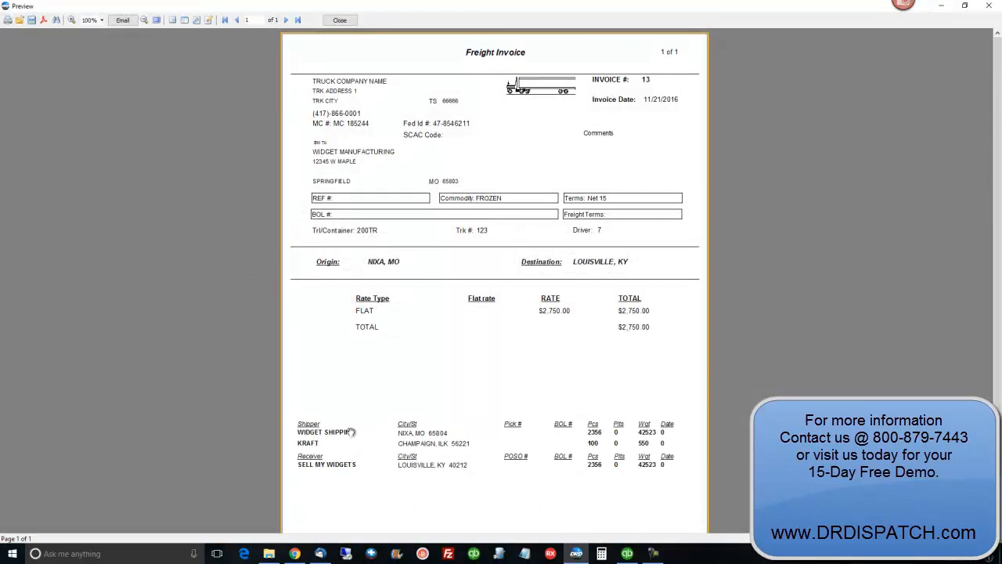
pyautogui.scroll(-2, 551, 439)
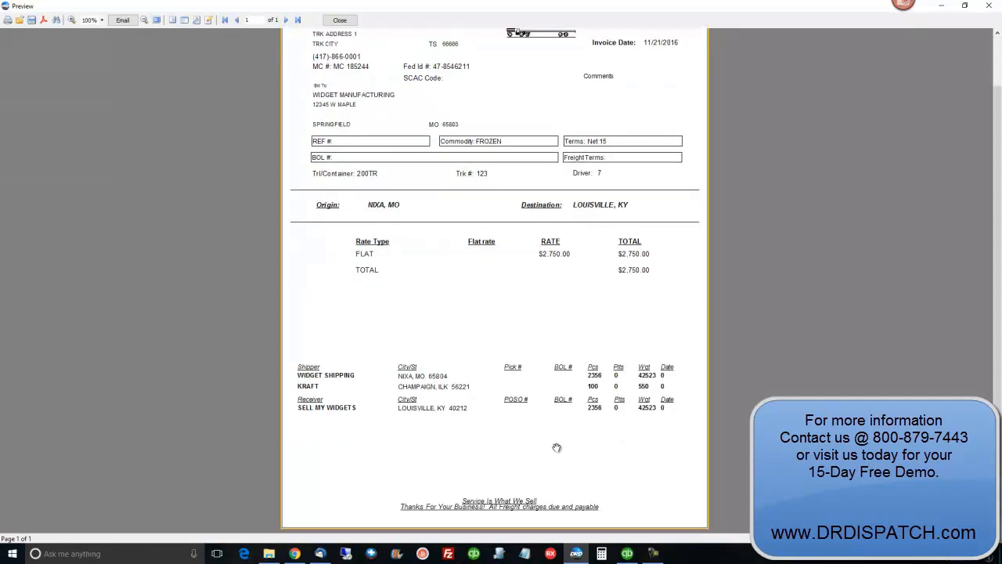
pyautogui.scroll(2, 560, 448)
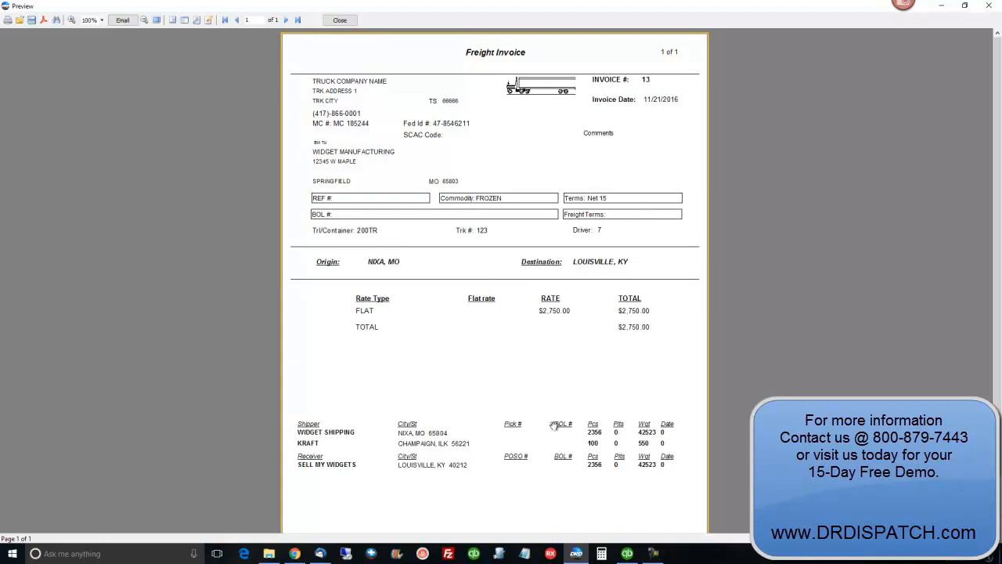
# Finish with the Freight Invoice preview, close it, and bring up the QuickBooks export for trucking.
pyautogui.click(121, 20)
pyautogui.click(556, 342)
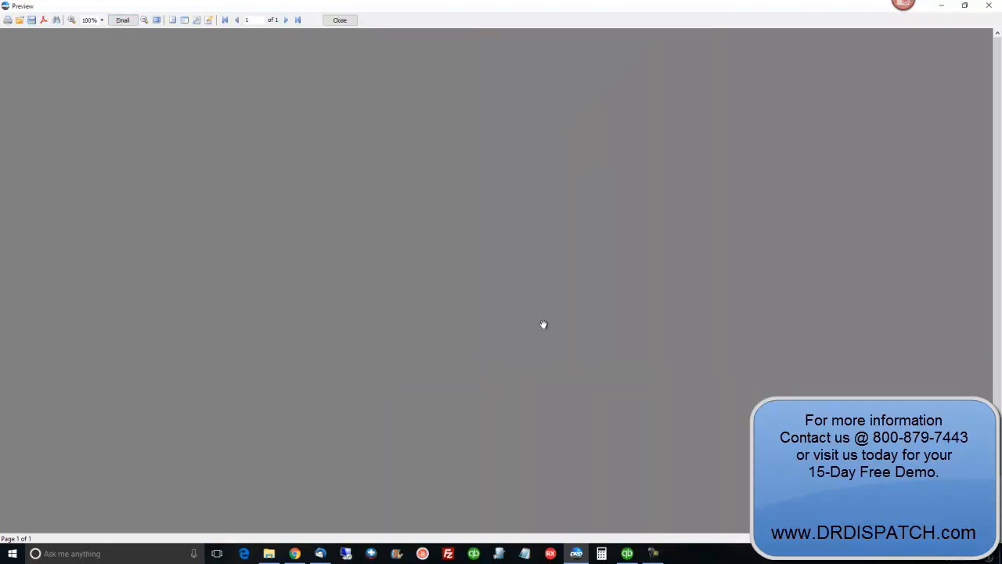
pyautogui.click(340, 21)
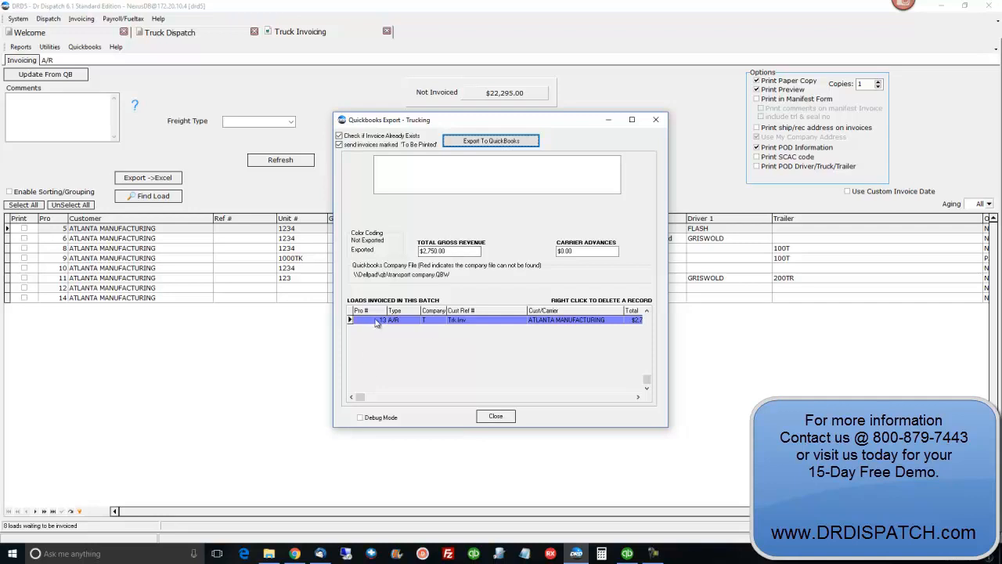
# Export the batch's ATLANTA MANUFACTURING invoice to QuickBooks and acknowledge the export.
pyautogui.click(505, 141)
pyautogui.click(466, 143)
pyautogui.click(498, 142)
pyautogui.click(496, 307)
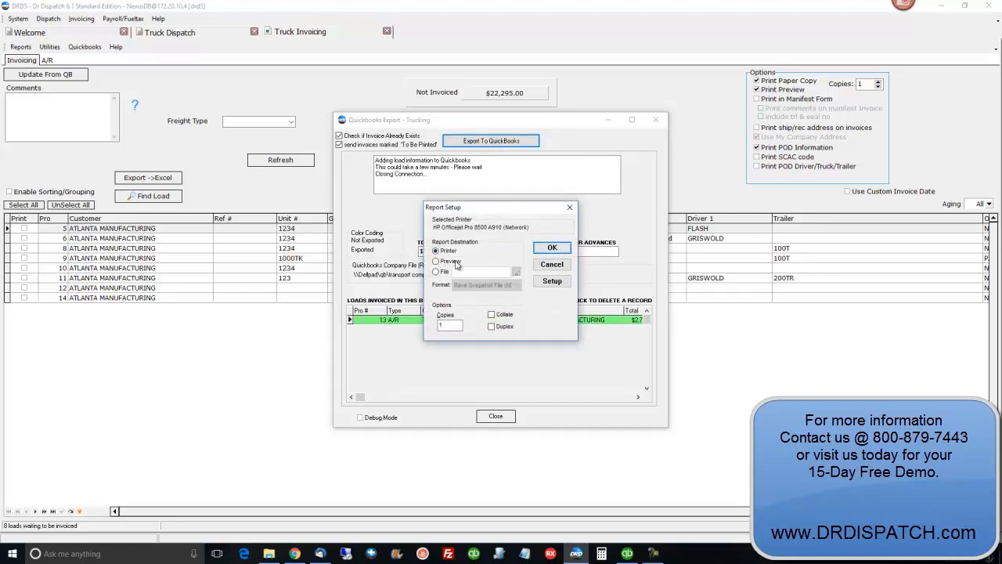
# Preview the A/R export report full screen, confirm it printed properly, and close the QuickBooks export window.
pyautogui.click(551, 250)
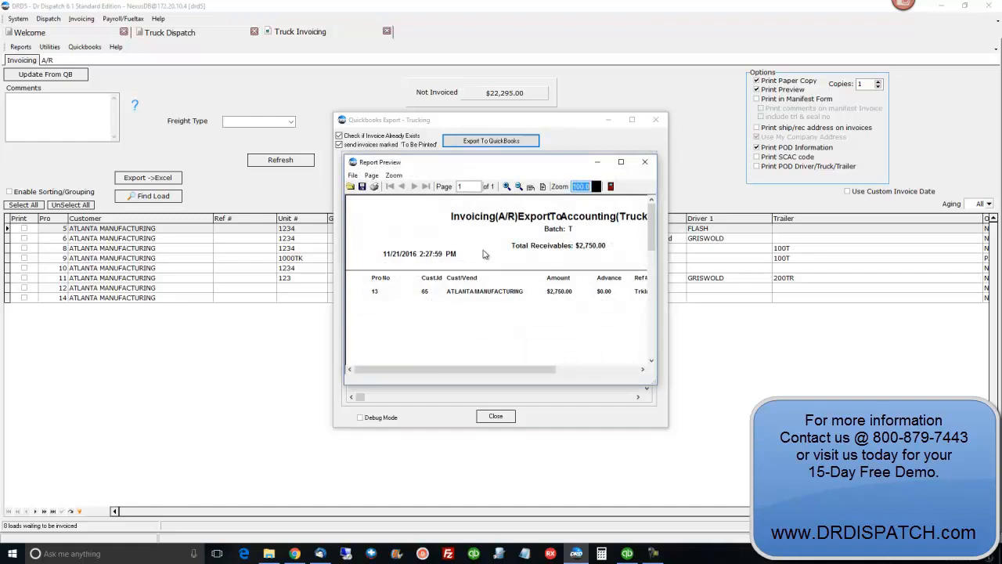
pyautogui.click(621, 161)
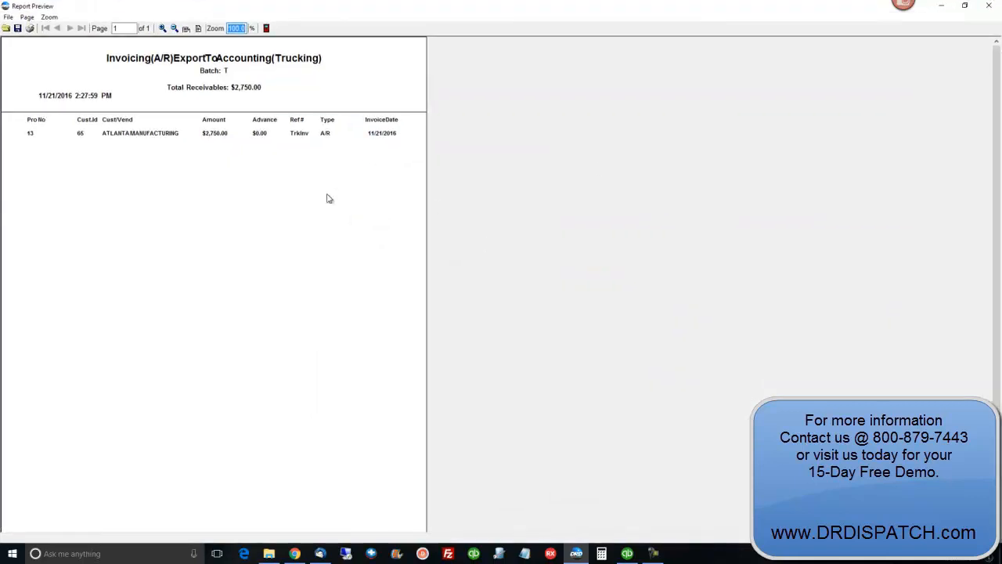
pyautogui.click(267, 29)
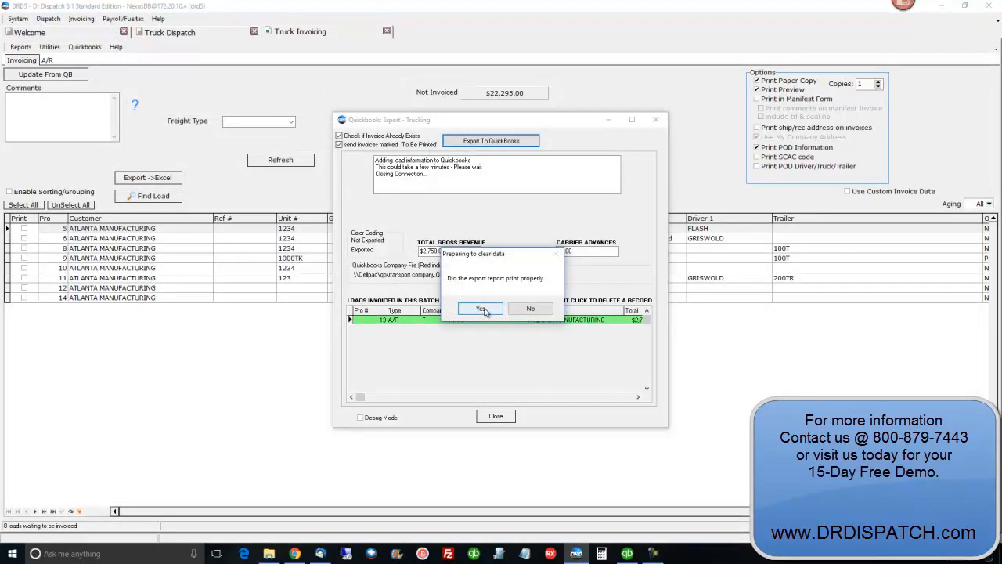
pyautogui.click(482, 310)
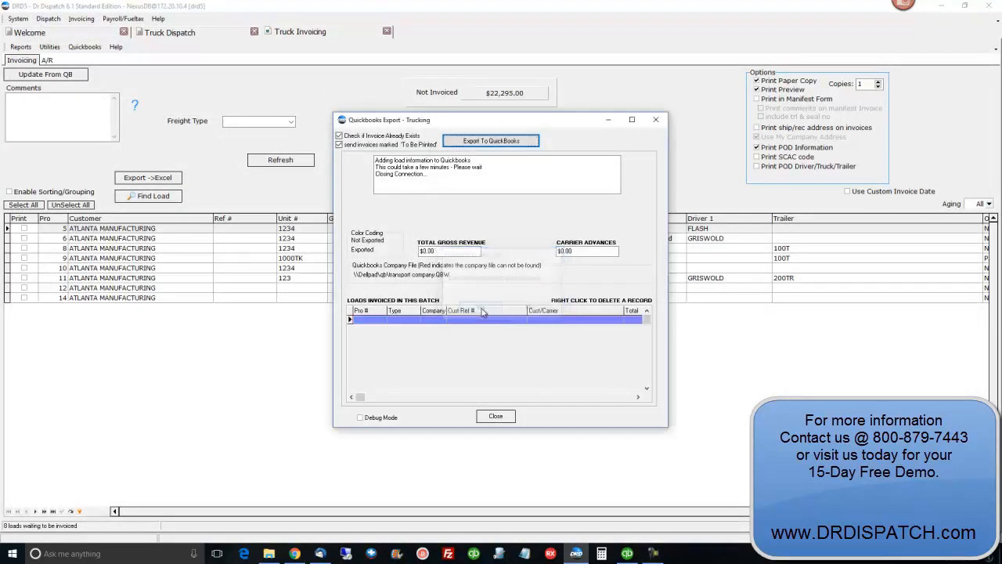
pyautogui.click(496, 417)
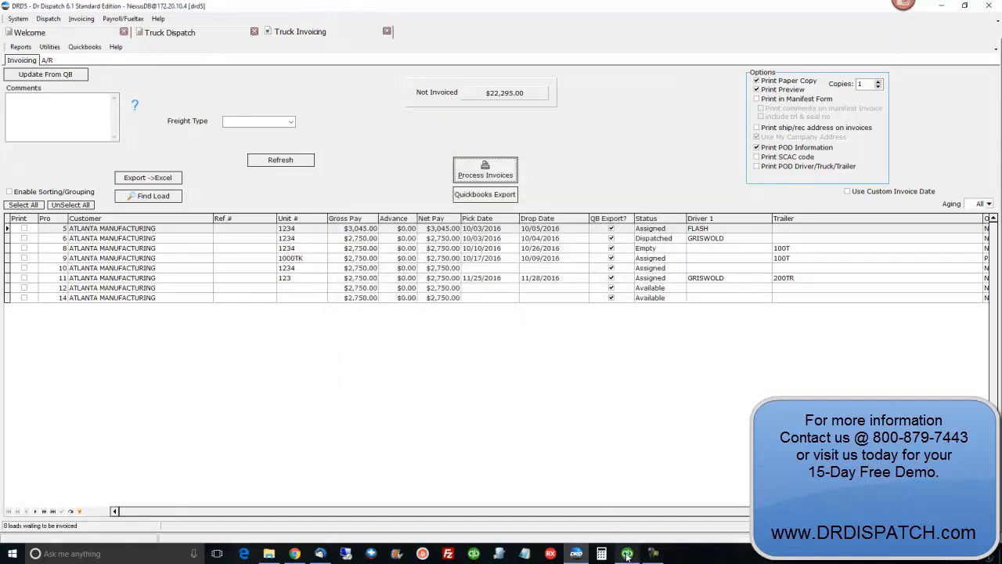
# Switch to QuickBooks, open ATLANTA MANUFACTURING's 11/21/2016 invoice, and examine its flat charge, pickup and stop-off lines.
pyautogui.click(627, 553)
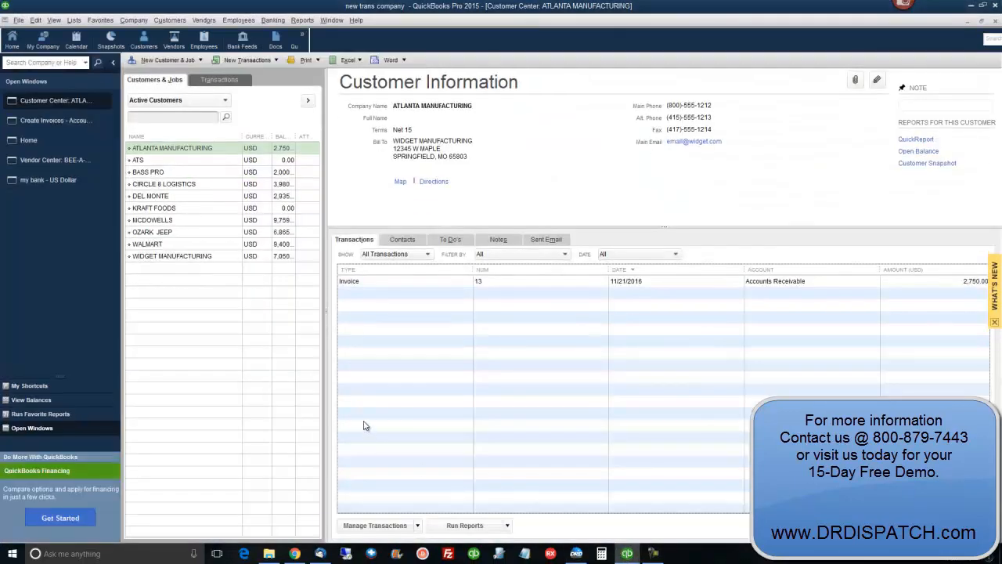
pyautogui.click(150, 151)
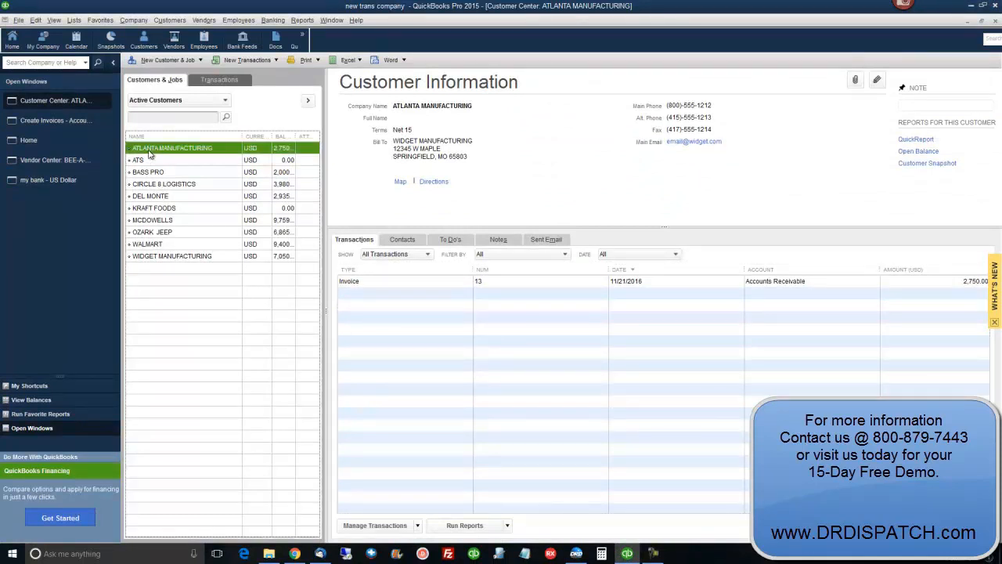
pyautogui.click(377, 284)
pyautogui.doubleClick(642, 284)
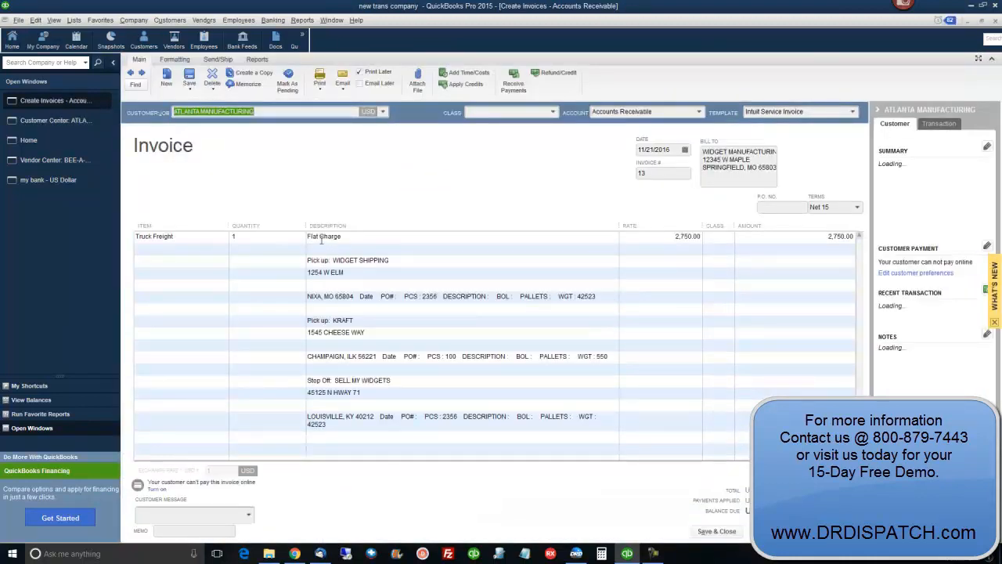
pyautogui.click(343, 276)
pyautogui.moveTo(306, 260); pyautogui.dragTo(381, 401)
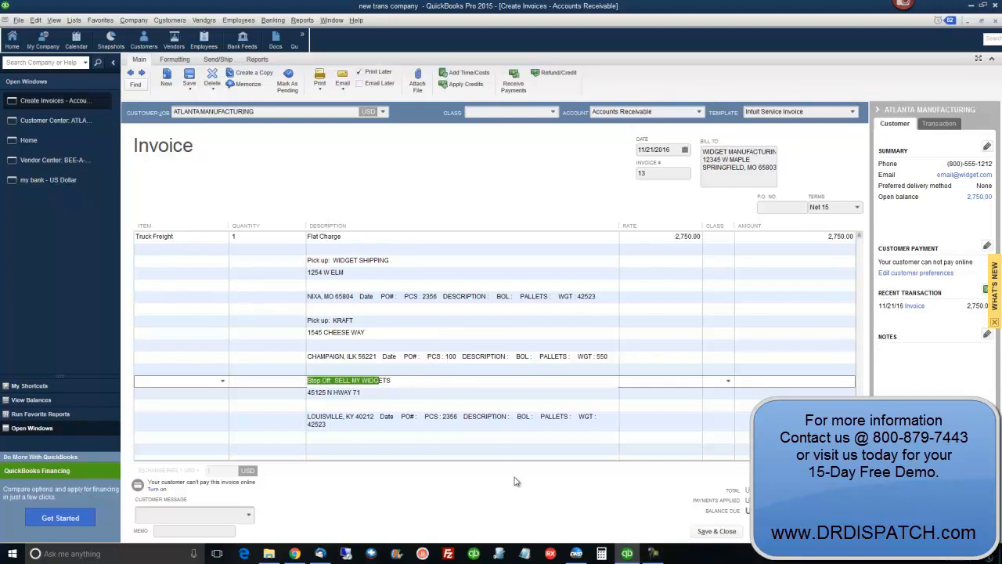
# Switch back to Dr Dispatch and return to the invoiced load in Truck Dispatch.
pyautogui.click(577, 553)
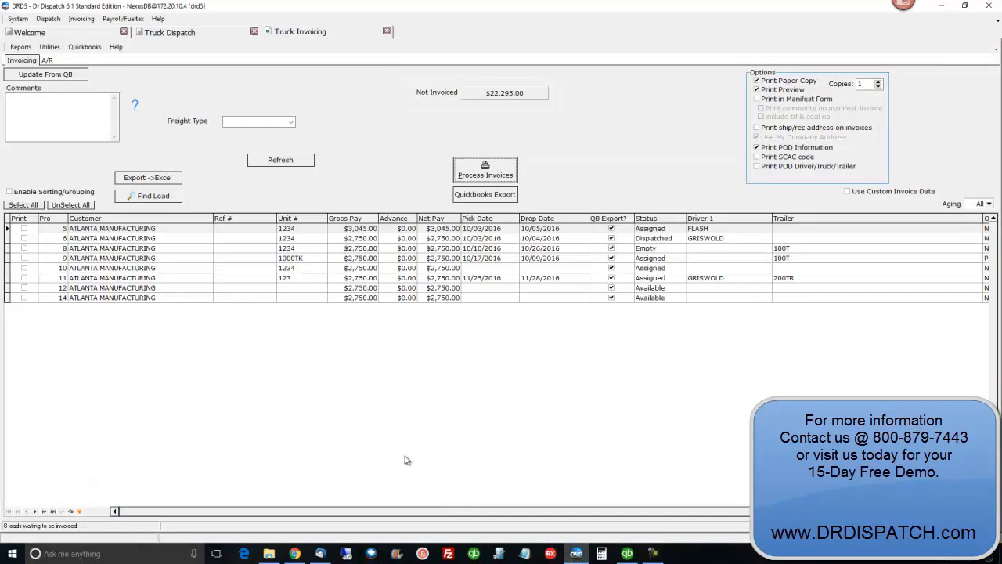
pyautogui.click(172, 31)
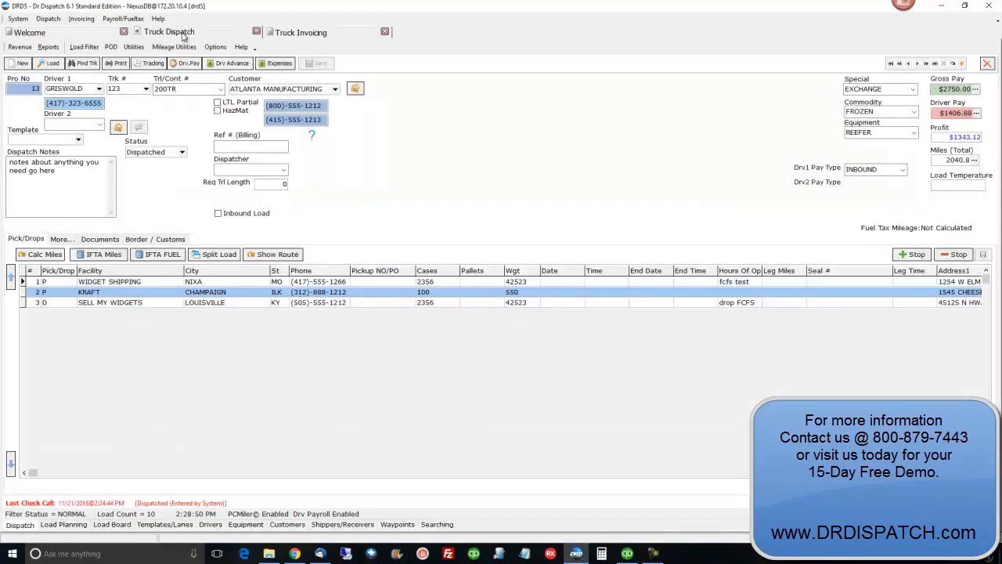